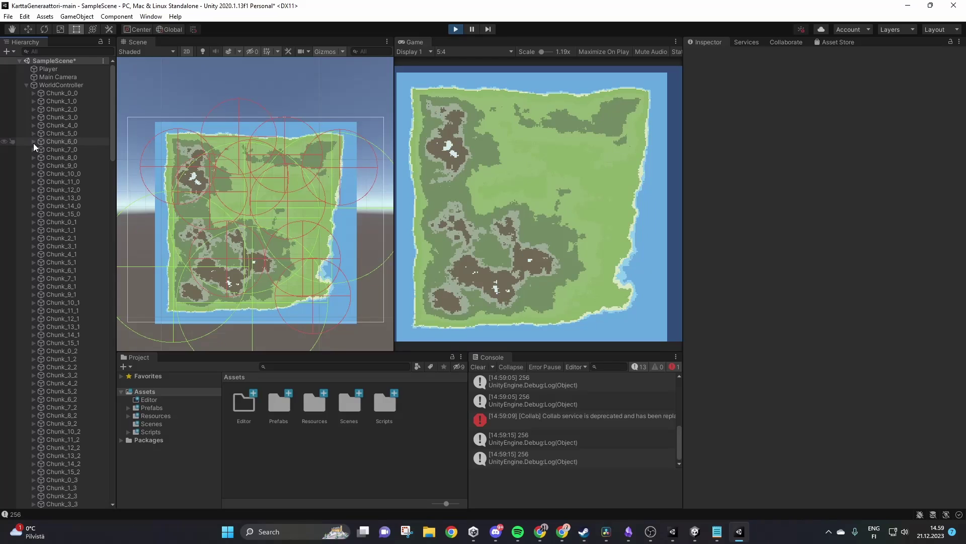
Step: Expand Chunk_6_0 under WorldController and inspect the components of its Tile_0_10
click(33, 142)
click(73, 231)
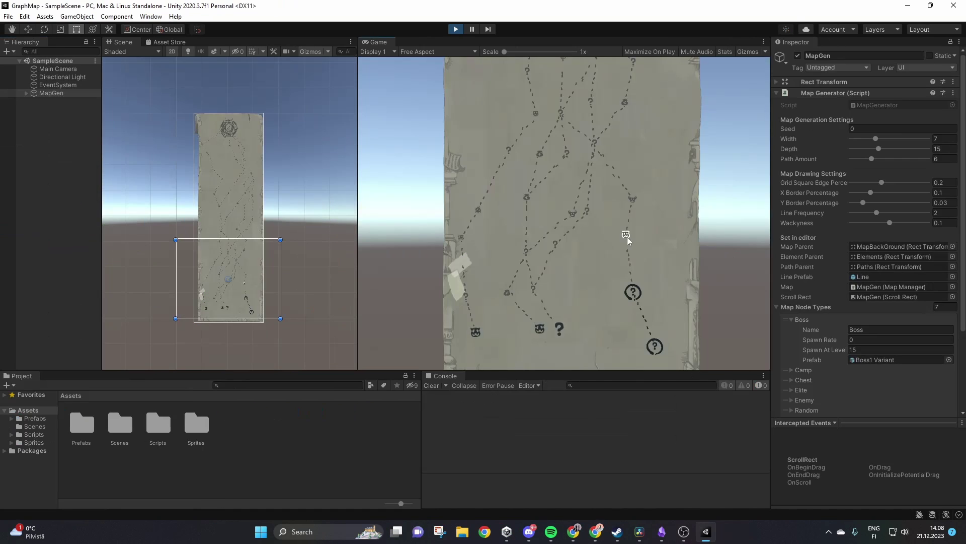
Step: Advance the route up the generated node map in the running game by choosing successive connected nodes
click(626, 234)
click(632, 198)
click(598, 142)
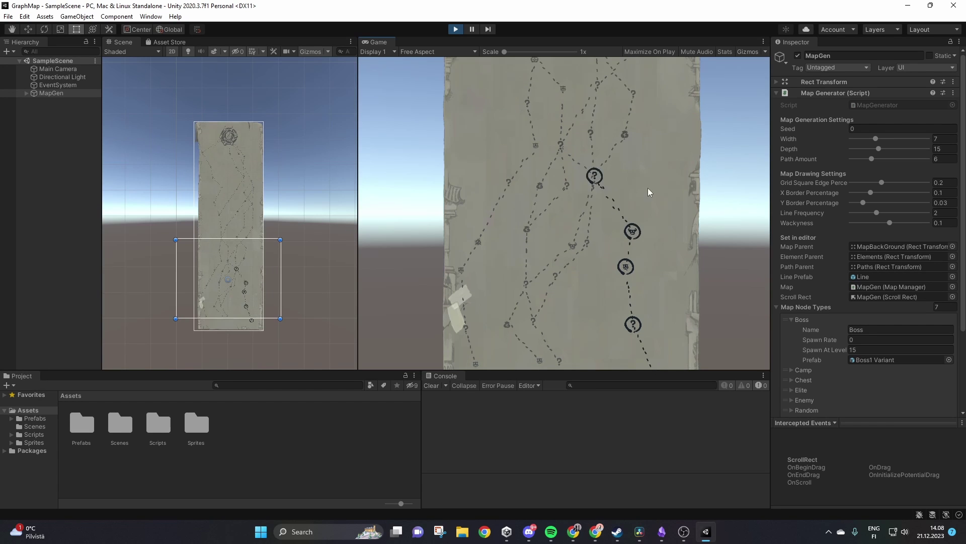
click(588, 176)
click(598, 170)
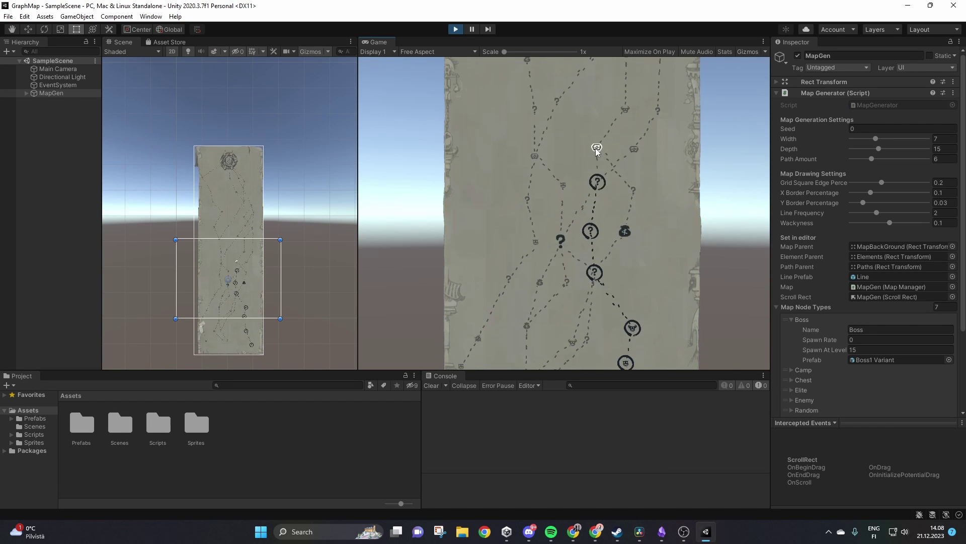
click(596, 148)
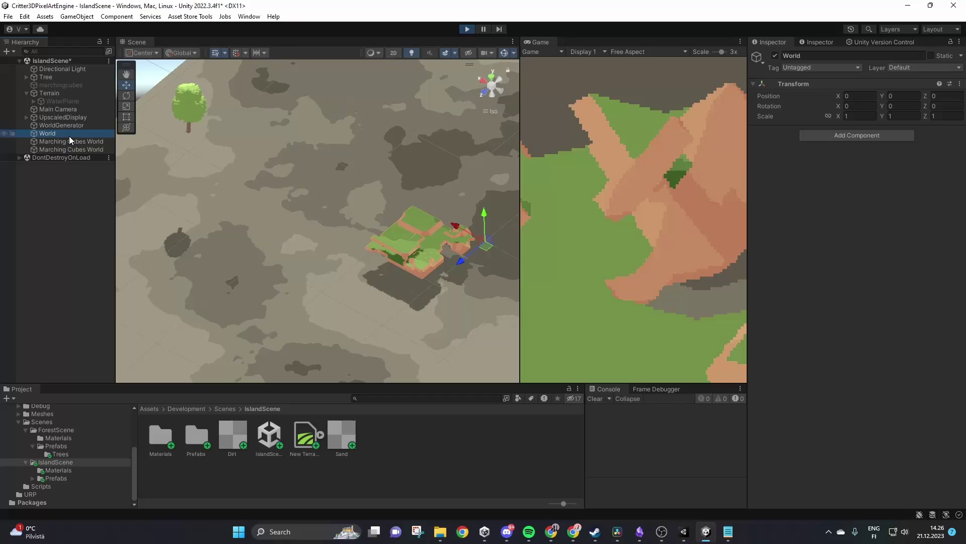
Step: Select the Marching Cubes World objects in IslandScene and examine the generated terrain mesh up close from another angle
click(68, 143)
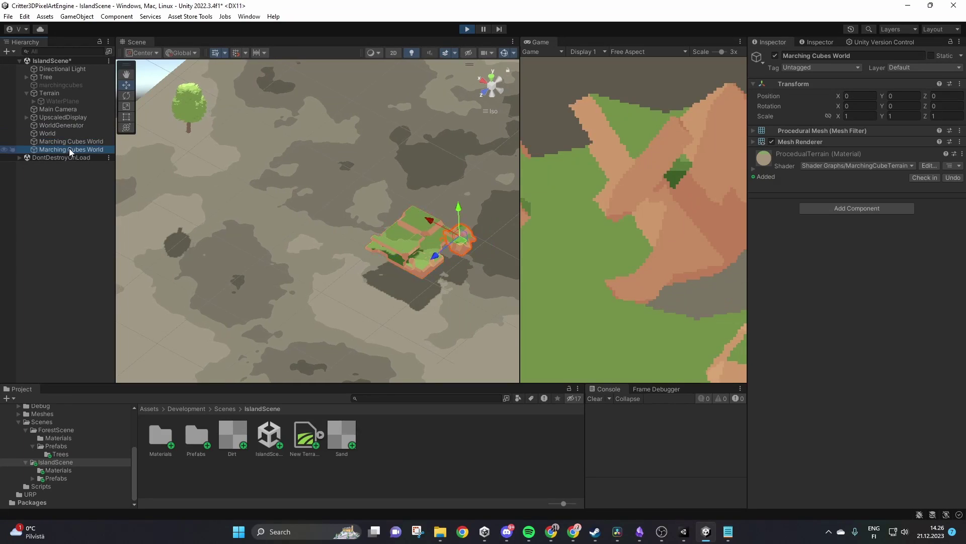
click(73, 135)
double_click(74, 139)
right_drag(485, 243, 485, 243)
alt+drag(485, 243, 503, 226)
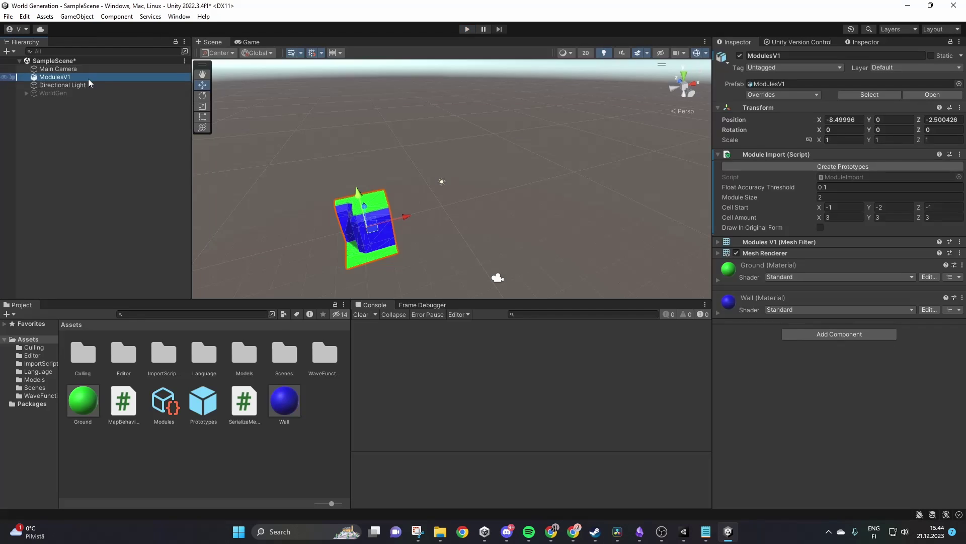
Step: Create the module prototypes from ModulesV1 and select the WorldGen object
click(823, 166)
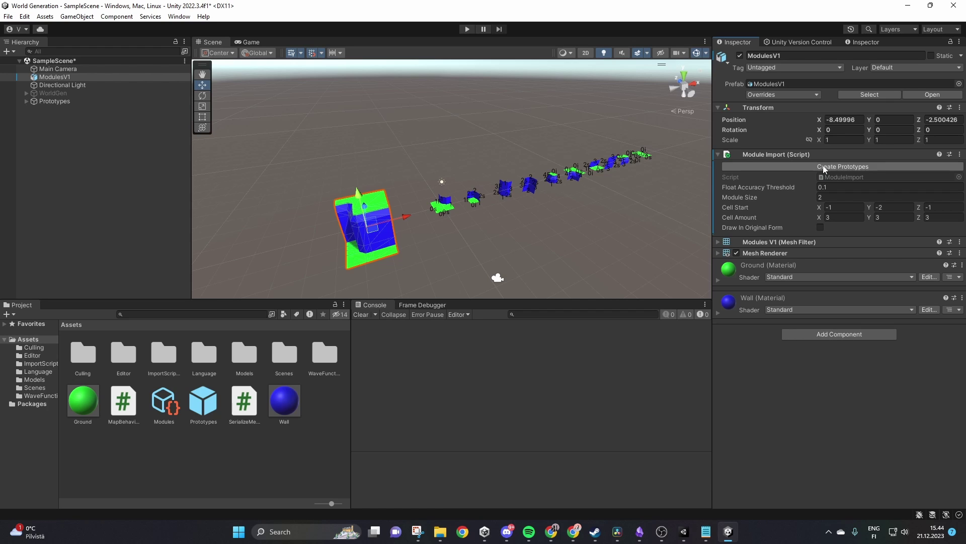
click(167, 94)
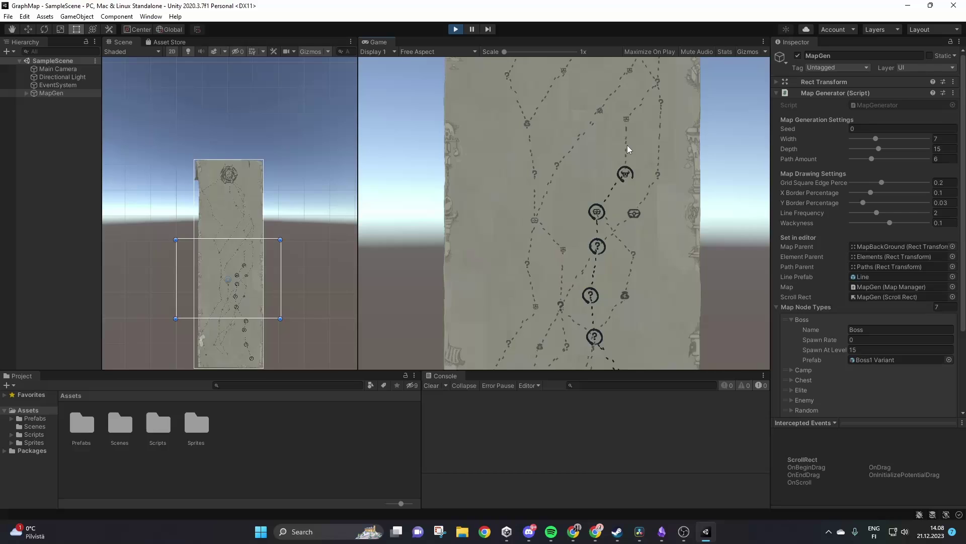
Step: Expand WorldController and its Chunk_6_0, inspect Tile_0_10's sprite settings, and collapse the chunk again
scroll(627, 145, up, 3)
scroll(627, 121, up, 3)
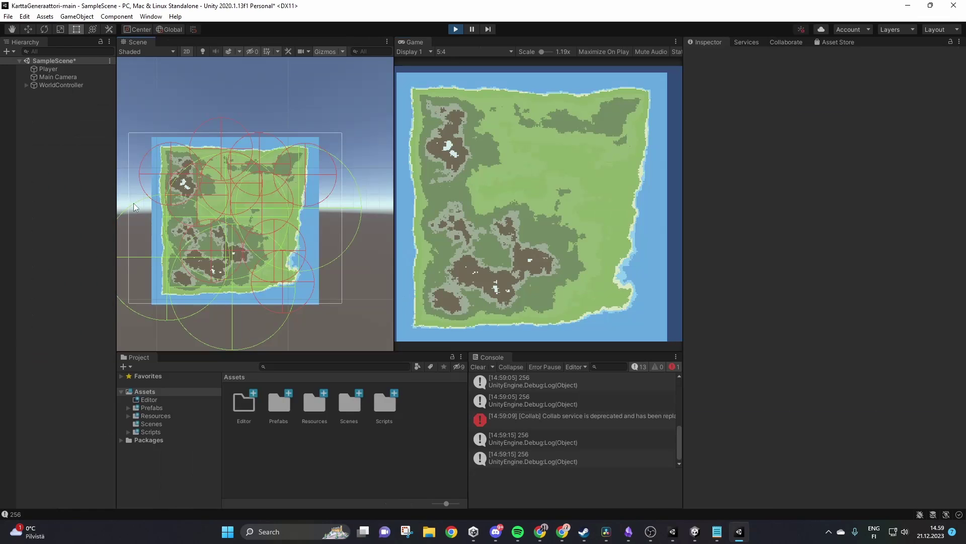
scroll(134, 203, up, 3)
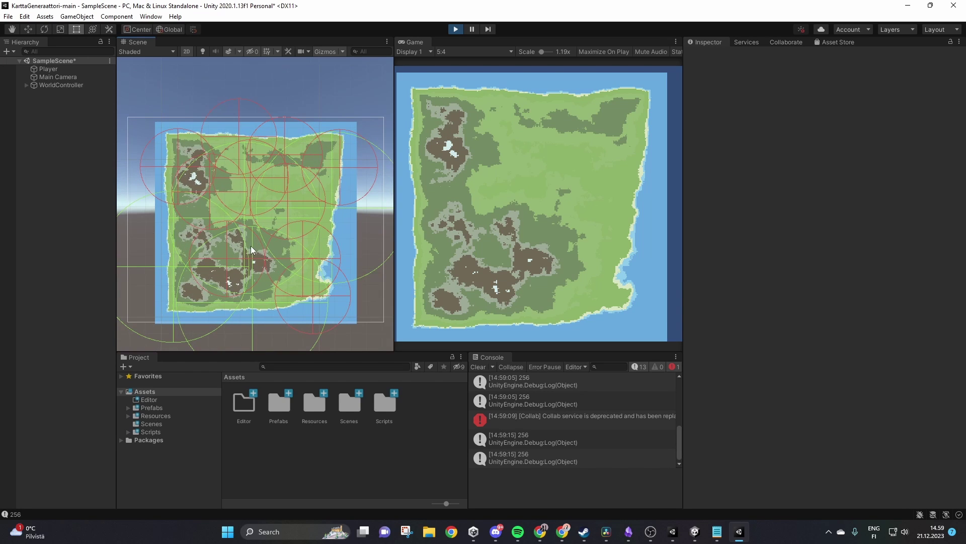
click(26, 85)
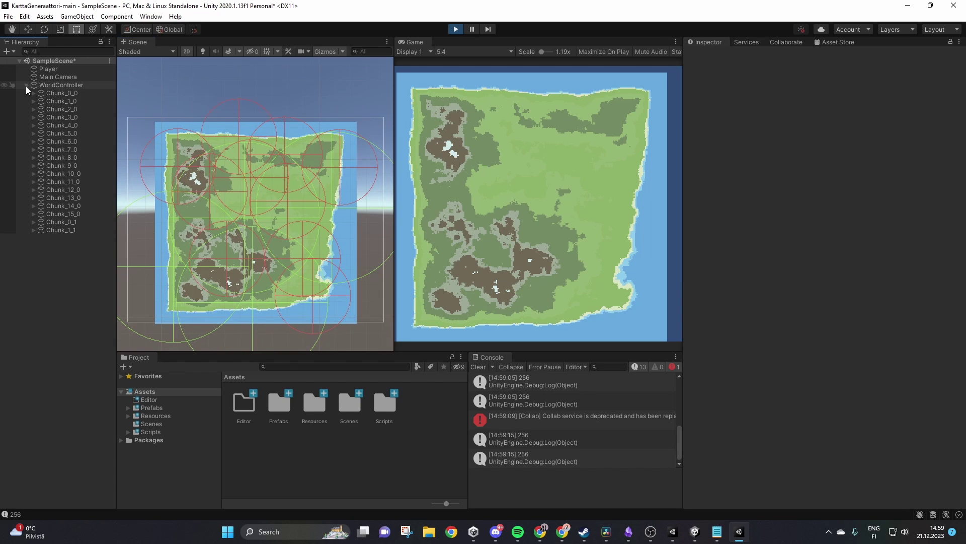
click(33, 142)
click(68, 230)
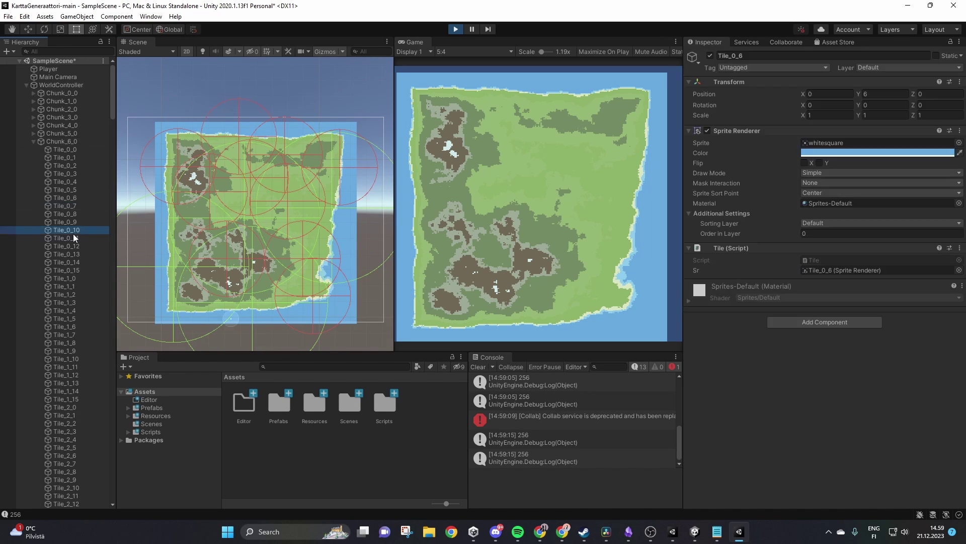
click(32, 140)
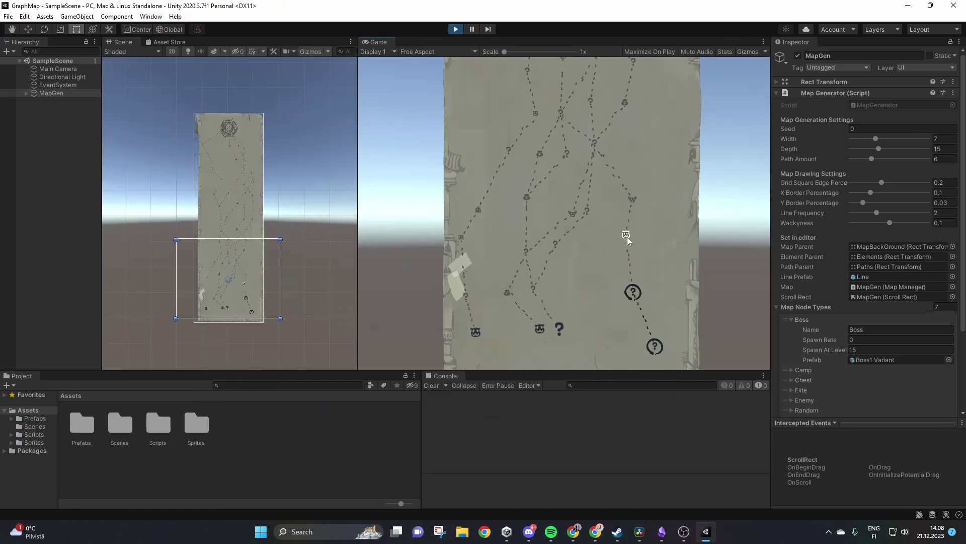
Step: Extend the route on the node map to the question-mark node at the path junction
click(626, 235)
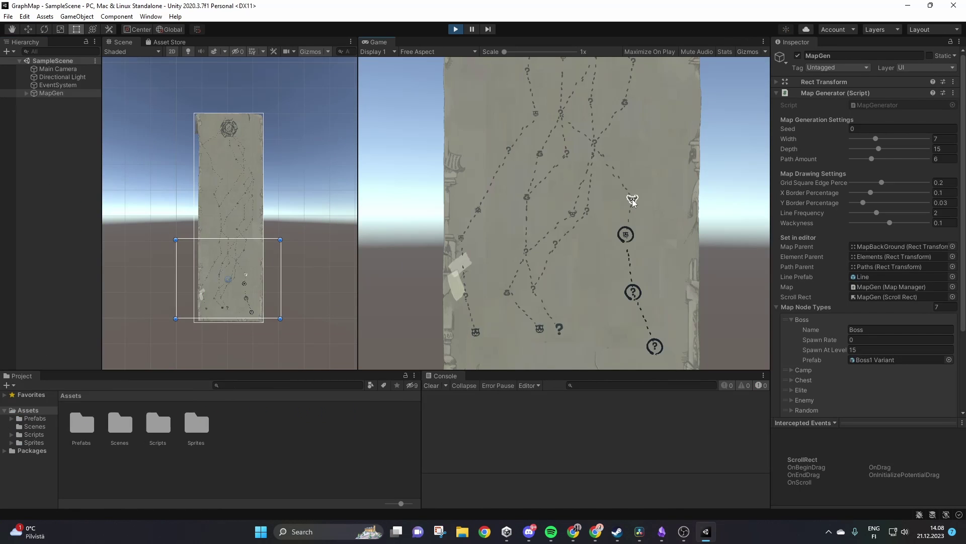
click(603, 144)
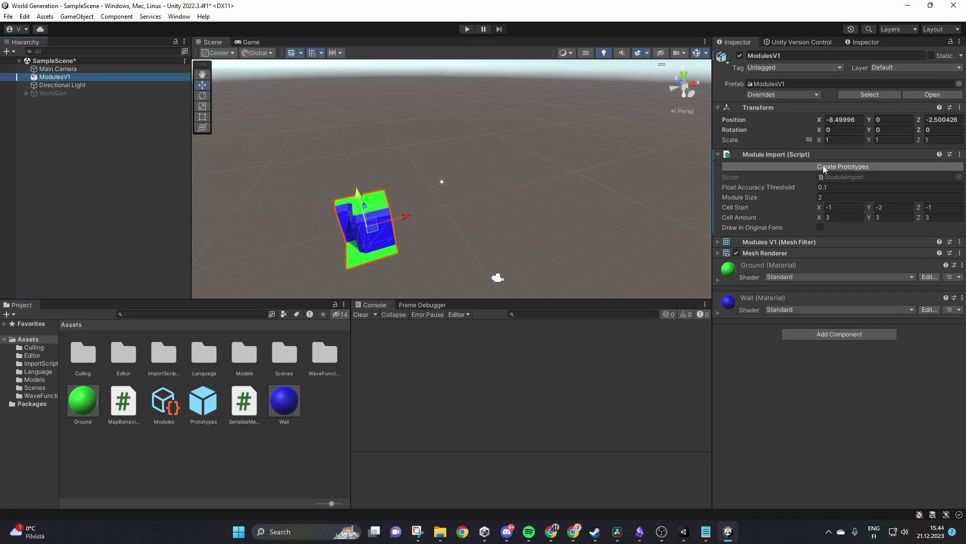
Step: Generate the prototypes with ModulesV1's Module Import script and open WorldGen's map behaviour settings
click(823, 166)
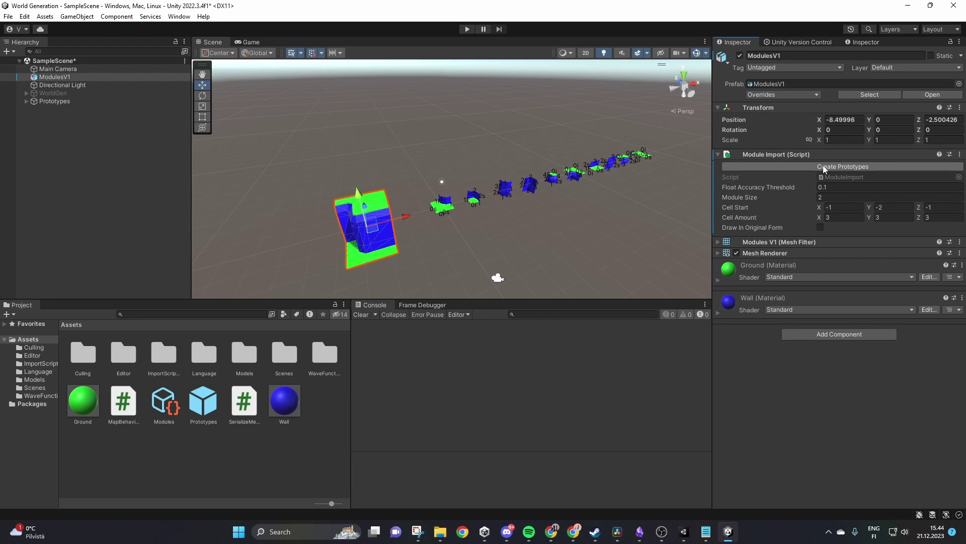
click(45, 93)
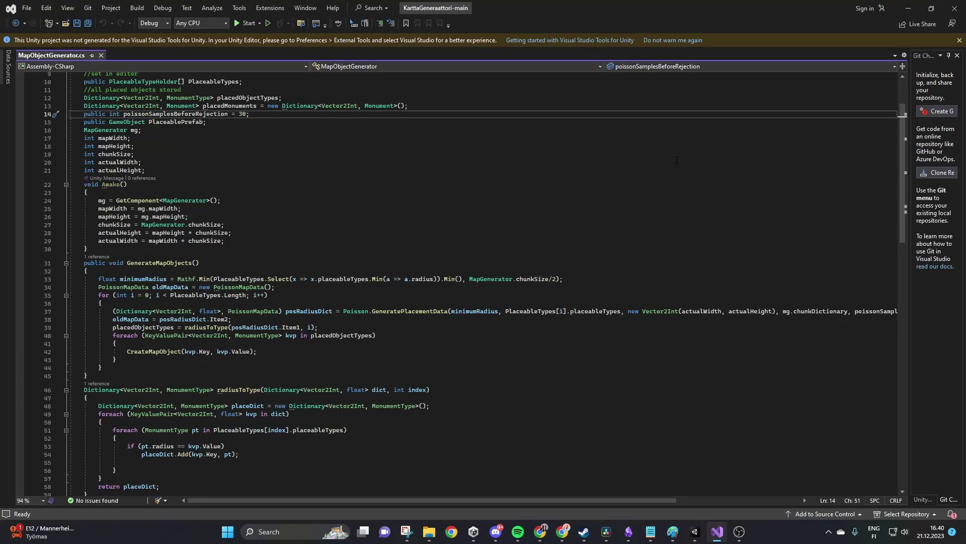
Step: Read through MapObjectGenerator.cs from the Awake and GenerateMapObjects methods down to the PoissonMapData struct
scroll(676, 160, down, 1)
scroll(676, 160, down, 2)
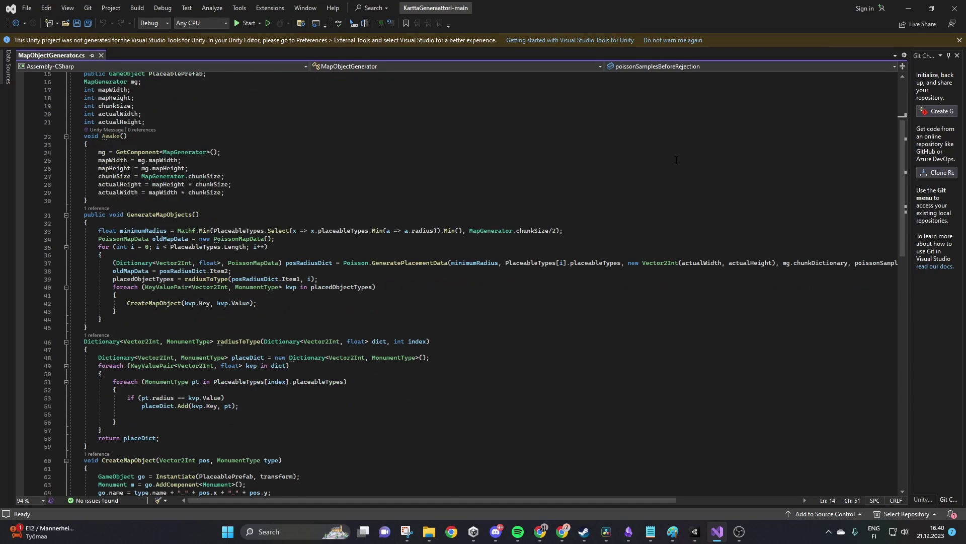
scroll(676, 160, down, 2)
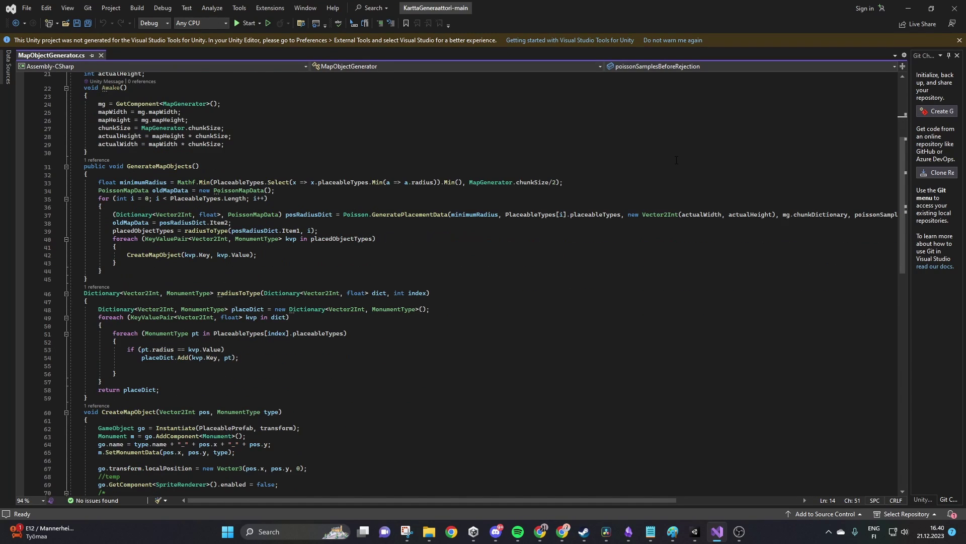
scroll(676, 160, down, 5)
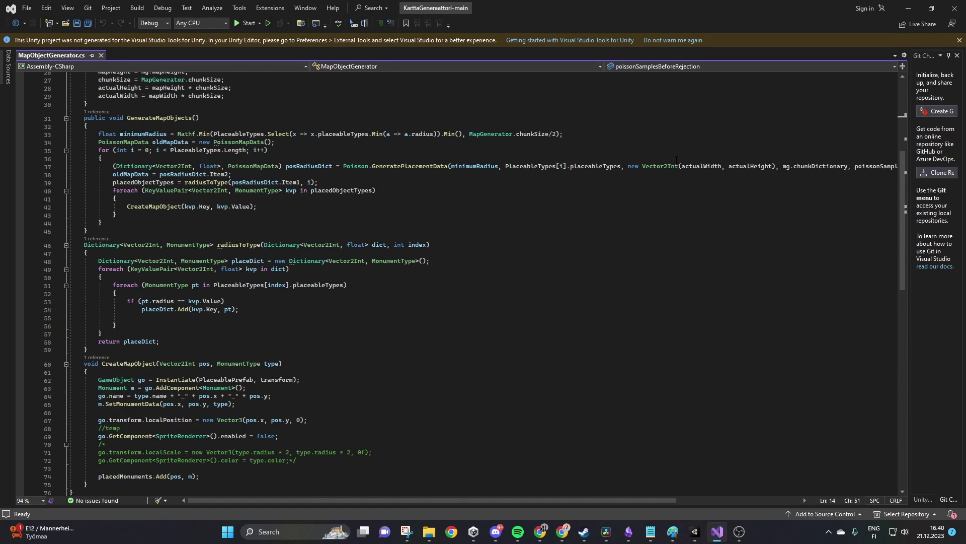
scroll(676, 160, down, 4)
scroll(676, 160, down, 3)
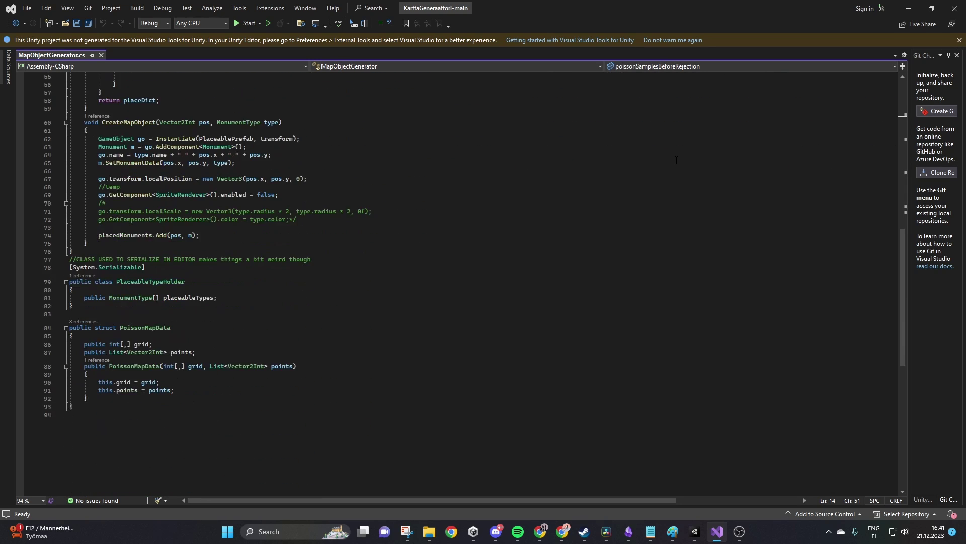
Step: Open the KarttaGeneraattori-main and Kartta-main projects from the Unity Hub project list
scroll(675, 160, down, 1)
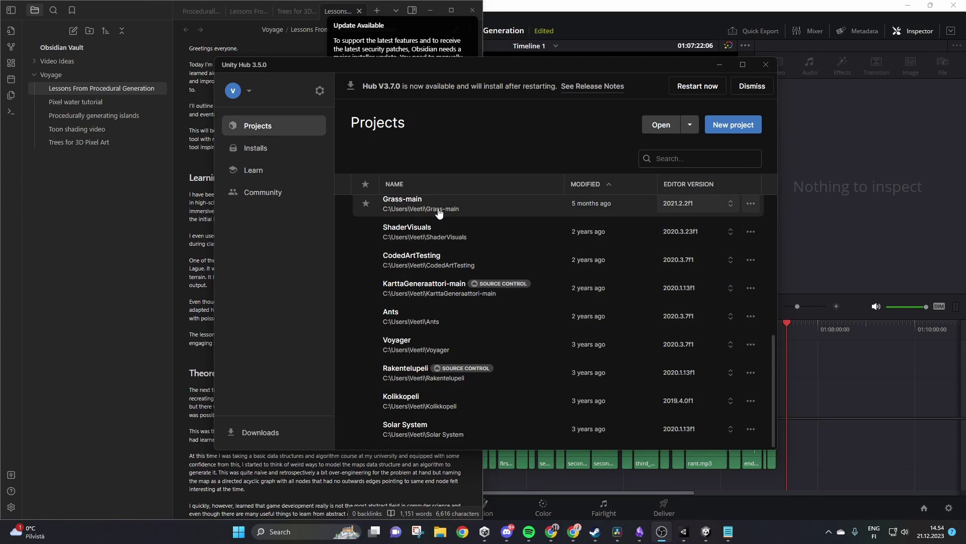
click(440, 292)
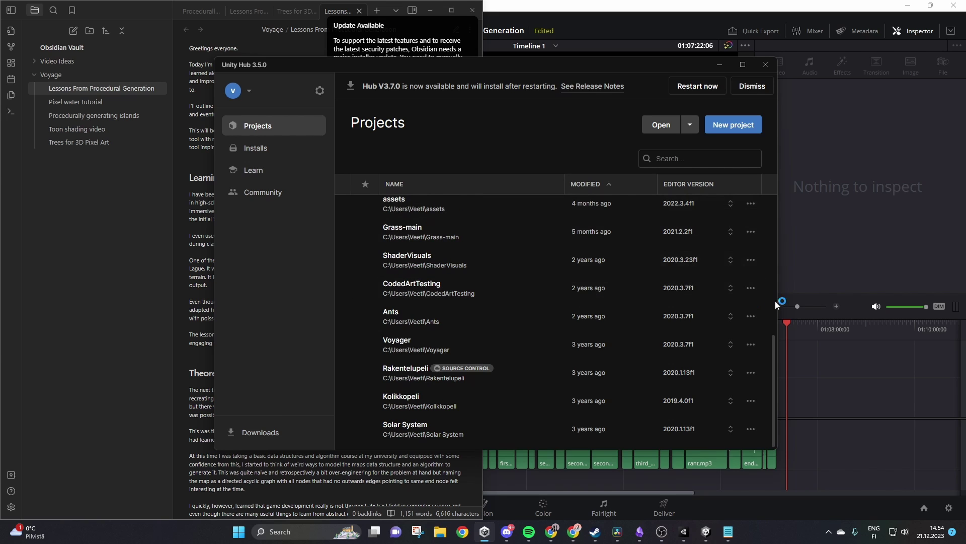
scroll(511, 326, up, 6)
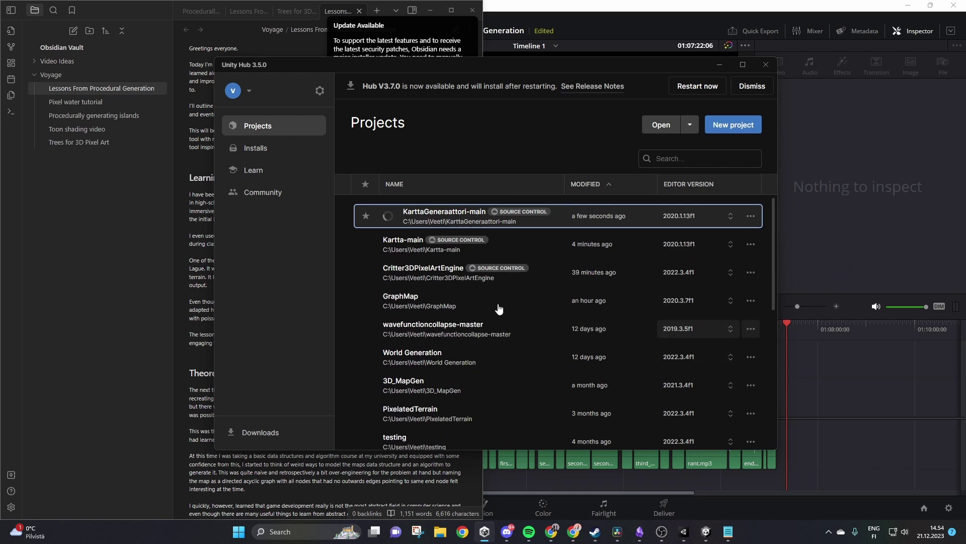
click(407, 249)
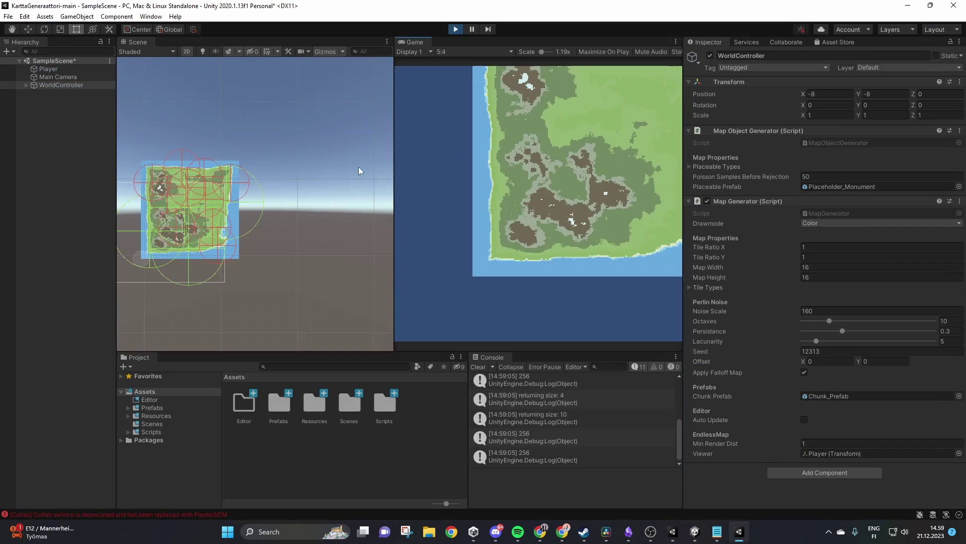
Step: Examine the whole generated island in the Game view and its object placement circles in the Scene view
click(174, 198)
scroll(279, 185, up, 7)
click(530, 182)
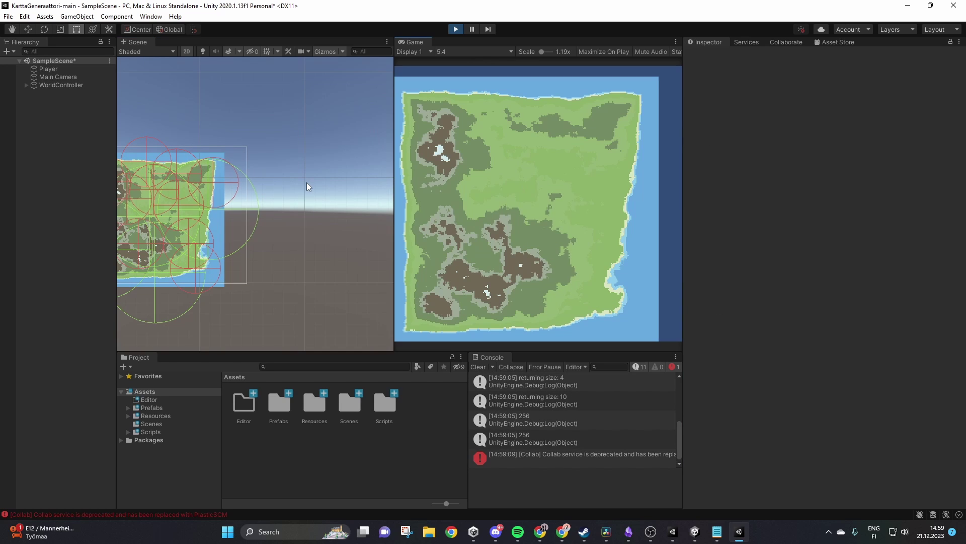
scroll(360, 191, down, 1)
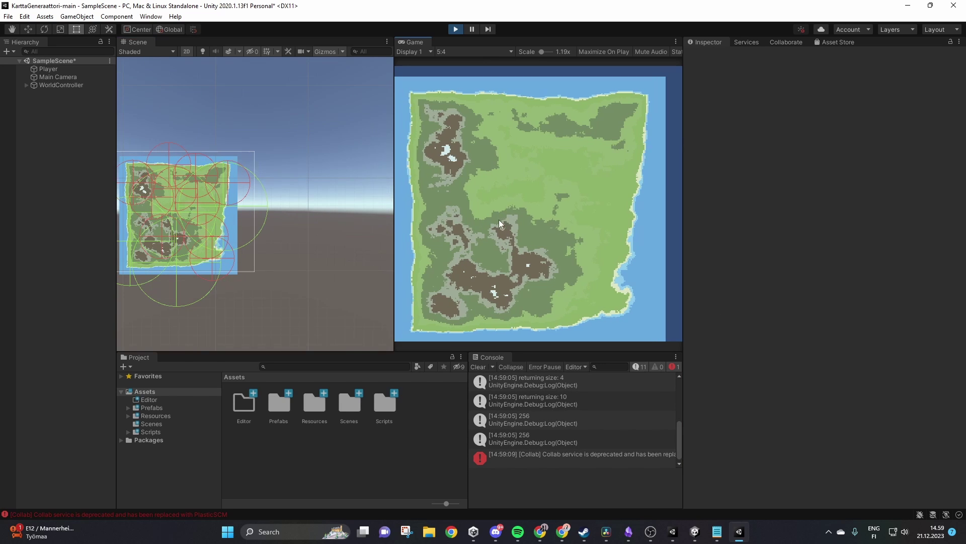
click(227, 217)
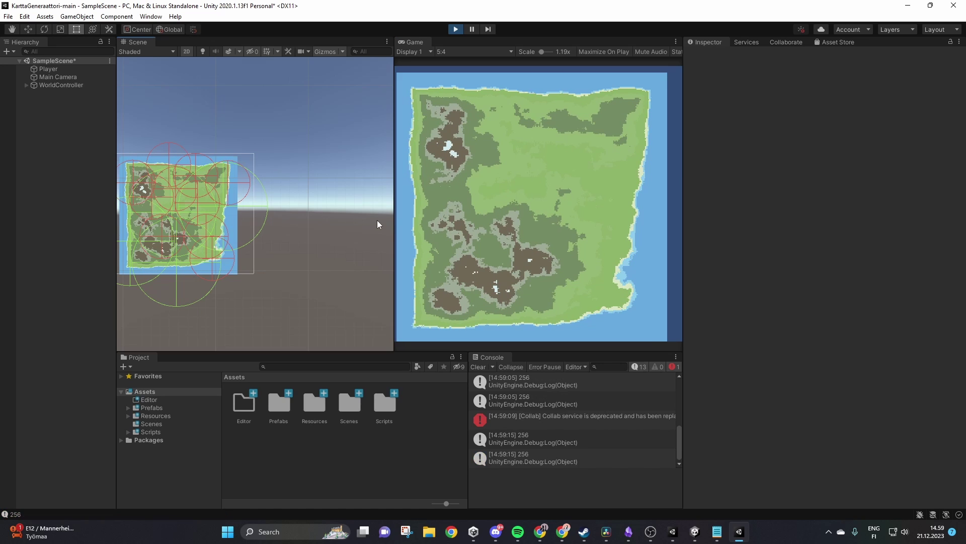
scroll(377, 219, down, 2)
scroll(162, 210, up, 3)
scroll(162, 210, up, 1)
scroll(143, 207, up, 1)
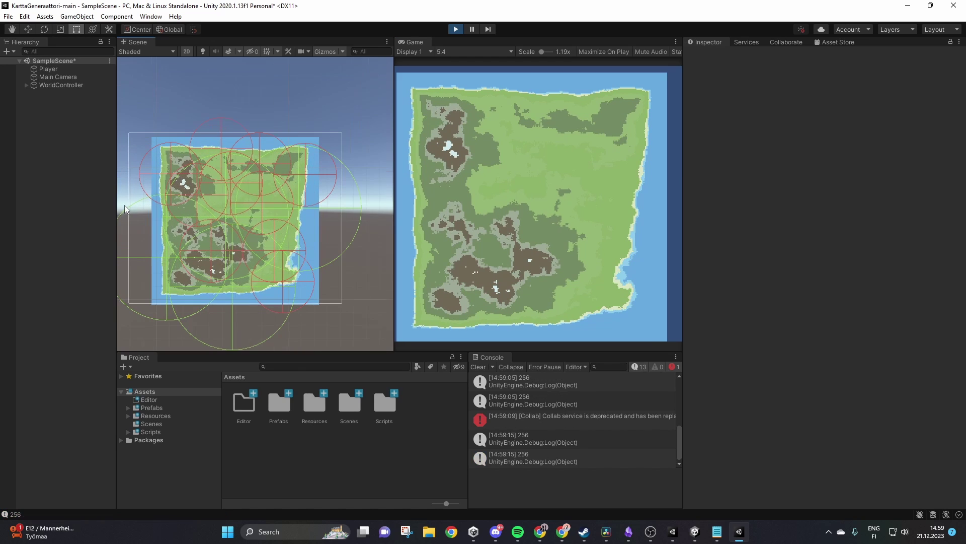
scroll(131, 204, up, 1)
scroll(134, 216, up, 2)
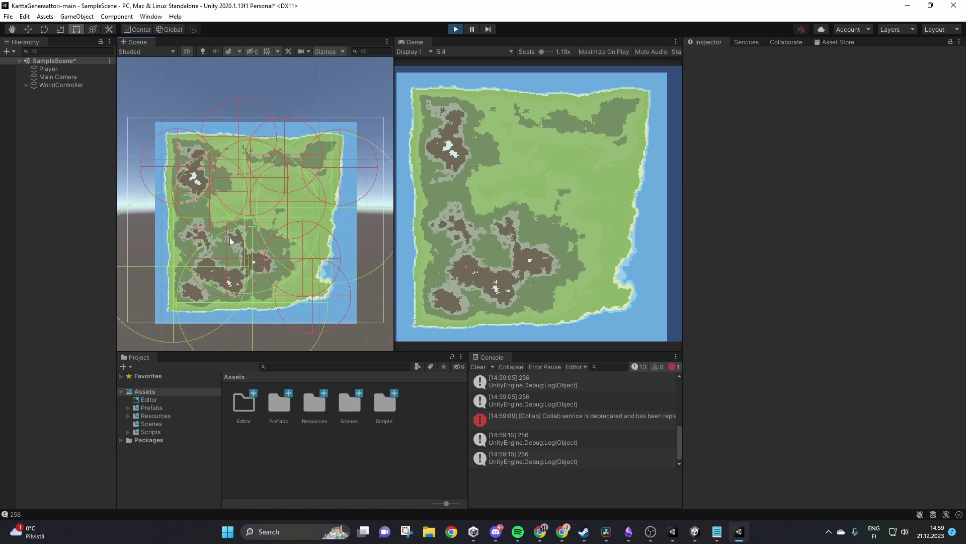
Step: Expand WorldController and Chunk_6_0, inspect Tile_0_6 and Tile_0_10, and collapse the chunk again
click(26, 85)
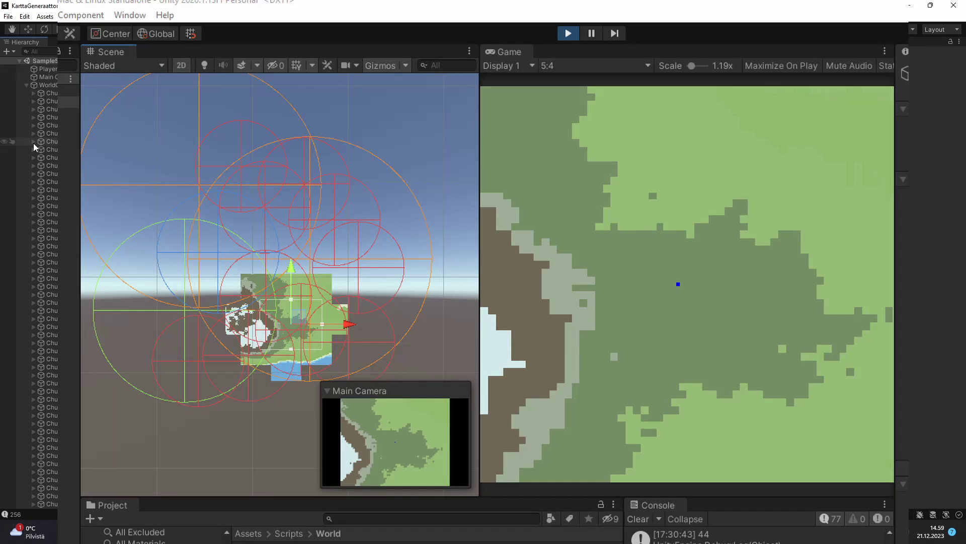
click(33, 143)
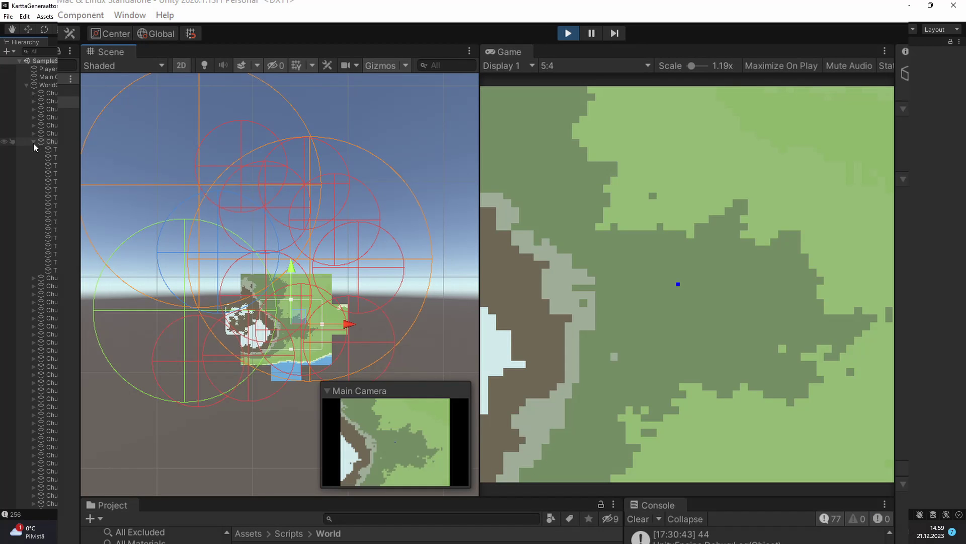
click(58, 198)
click(56, 230)
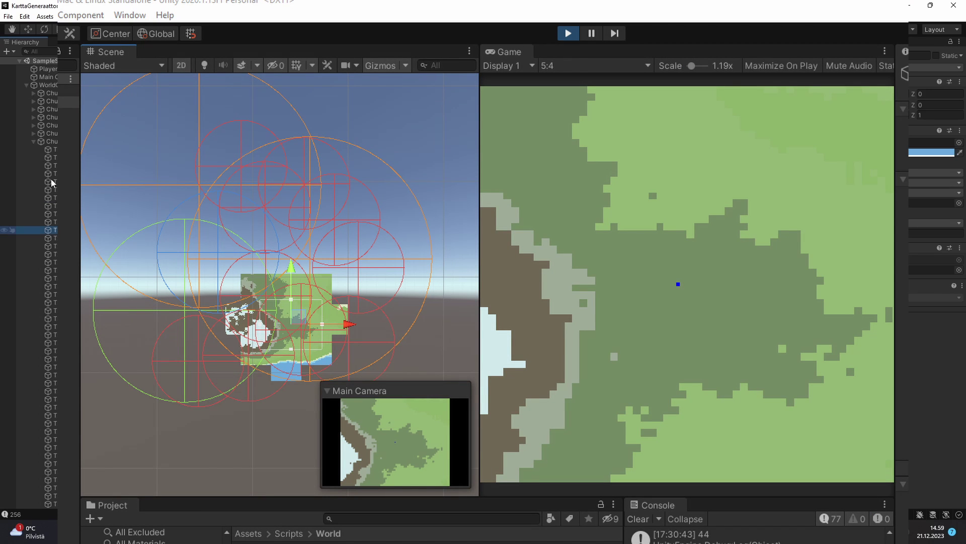
click(33, 141)
Step: Inspect Chunk_4_13's Chunk script settings and look over its child tiles
scroll(37, 249, down, 5)
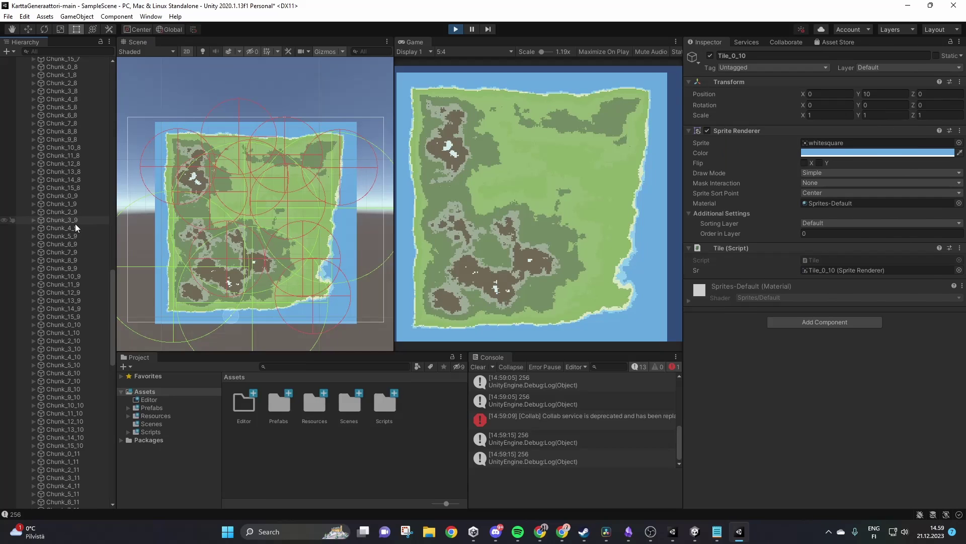
scroll(74, 223, down, 10)
click(46, 320)
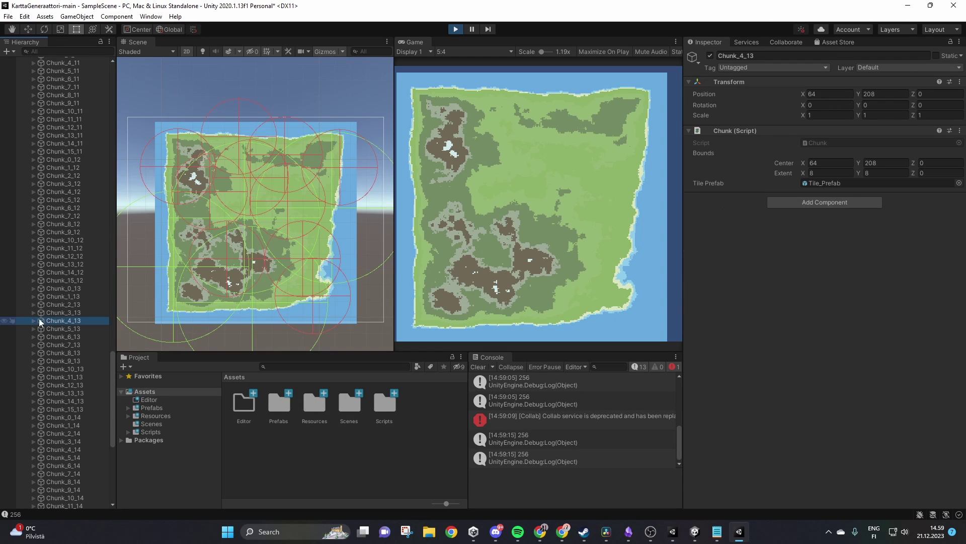
click(33, 320)
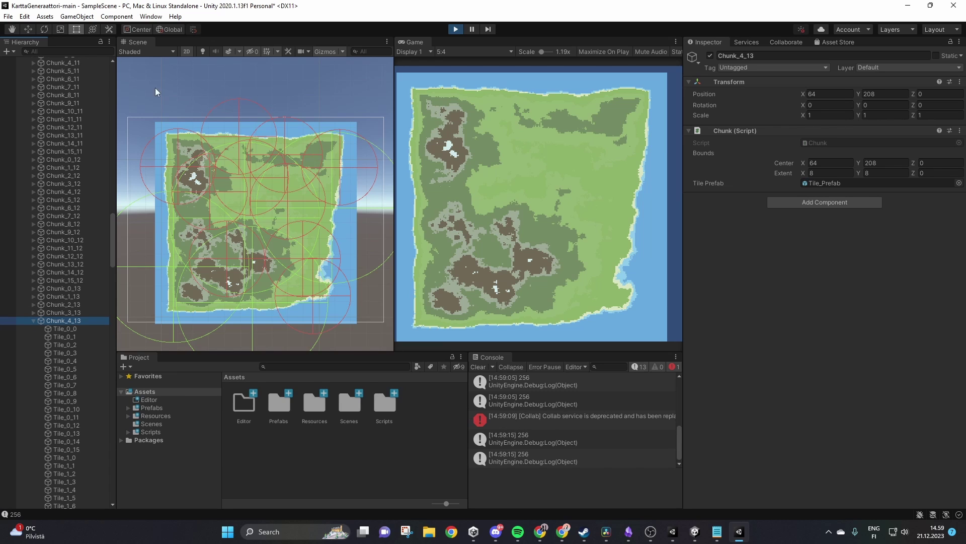
scroll(47, 86, up, 20)
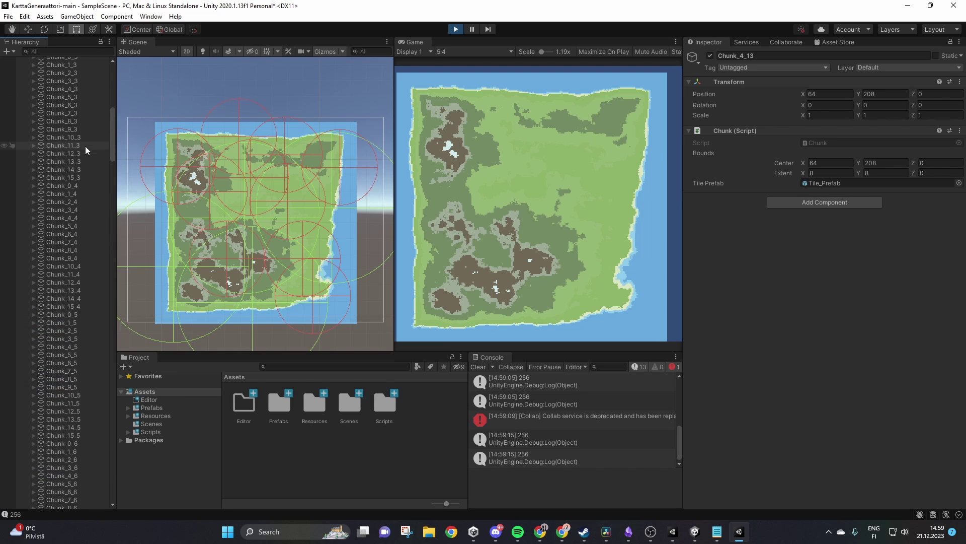
scroll(85, 146, up, 15)
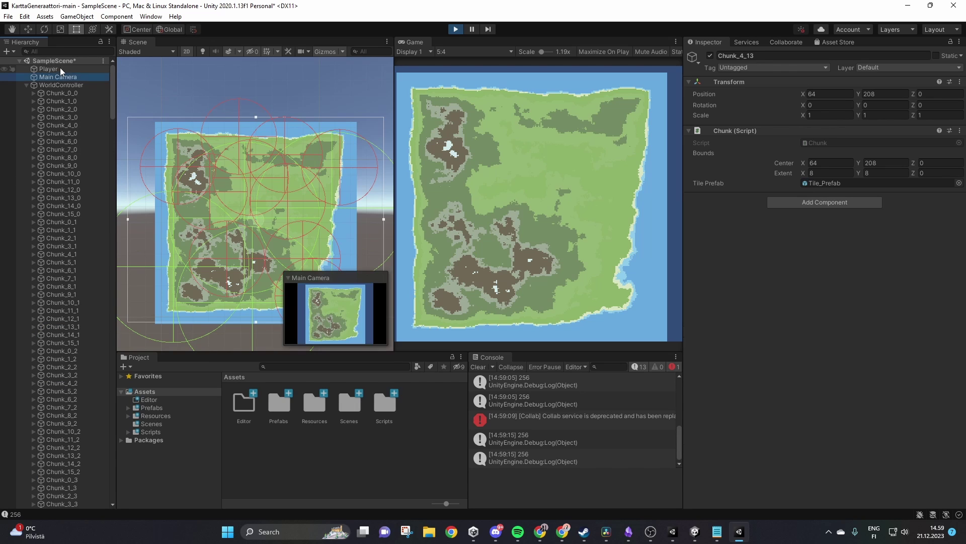
Step: Inspect the Main Camera, Player and WorldController objects, ending on WorldController's Map Generator settings
click(58, 75)
click(60, 69)
click(66, 85)
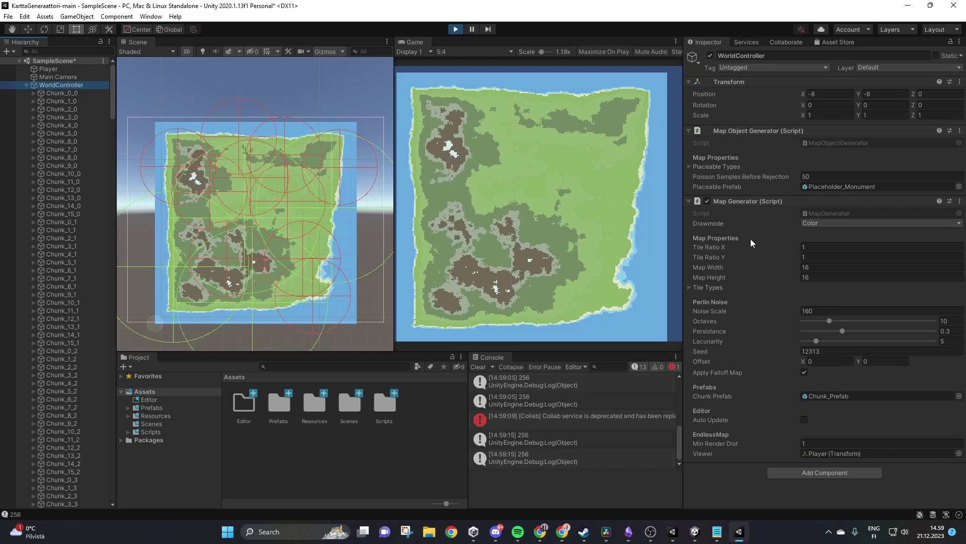
click(819, 257)
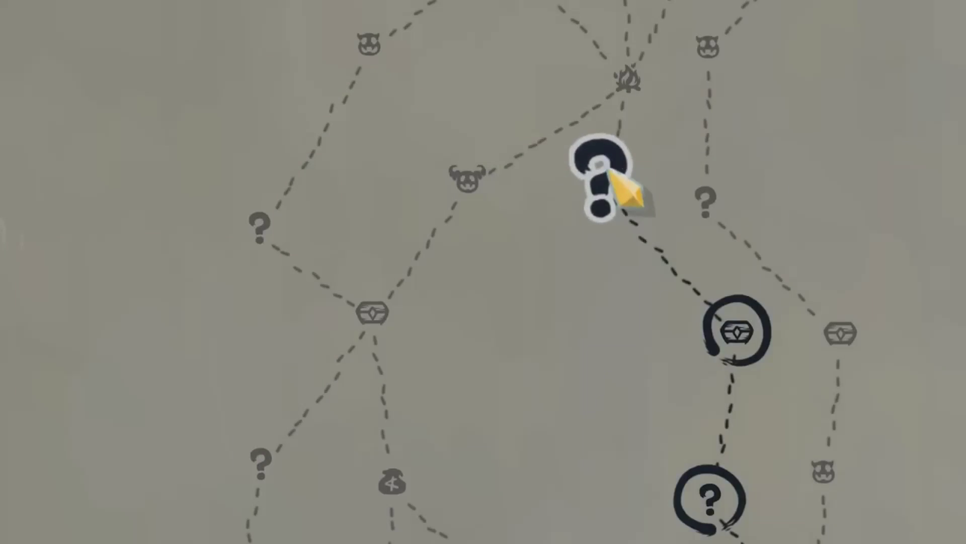
click(610, 171)
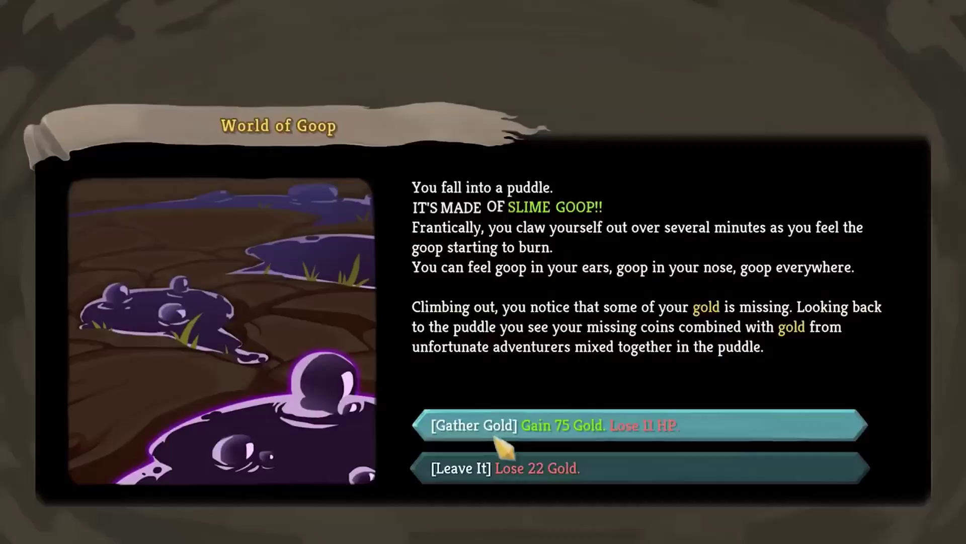
click(499, 423)
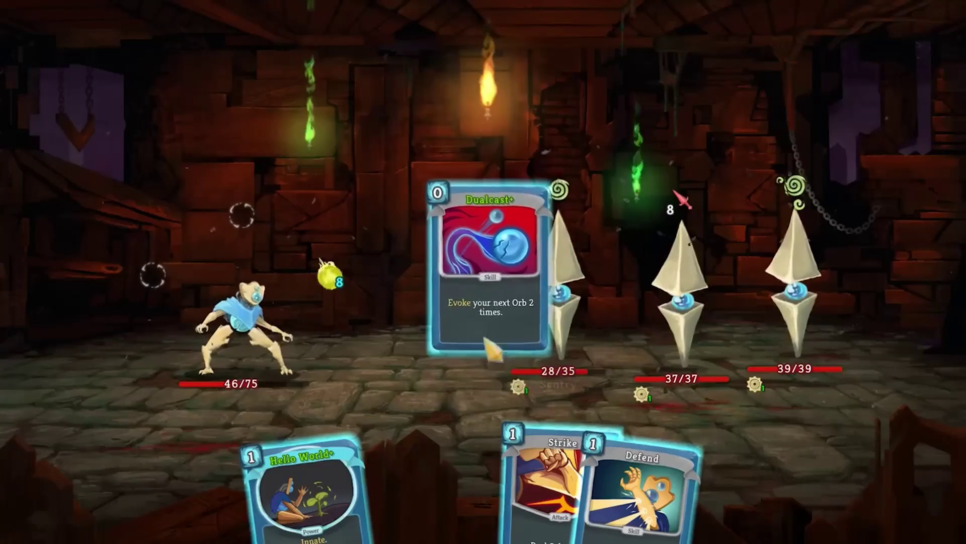
click(493, 350)
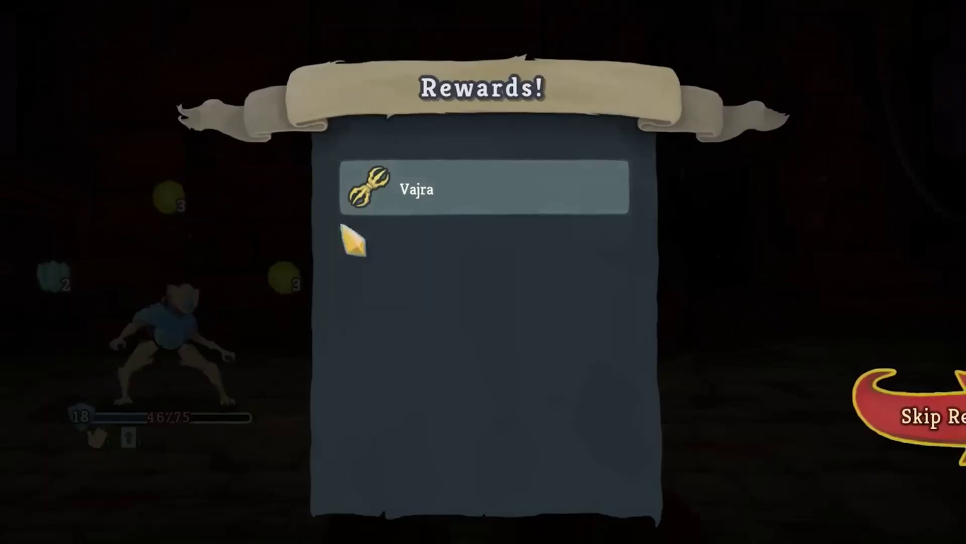
click(383, 209)
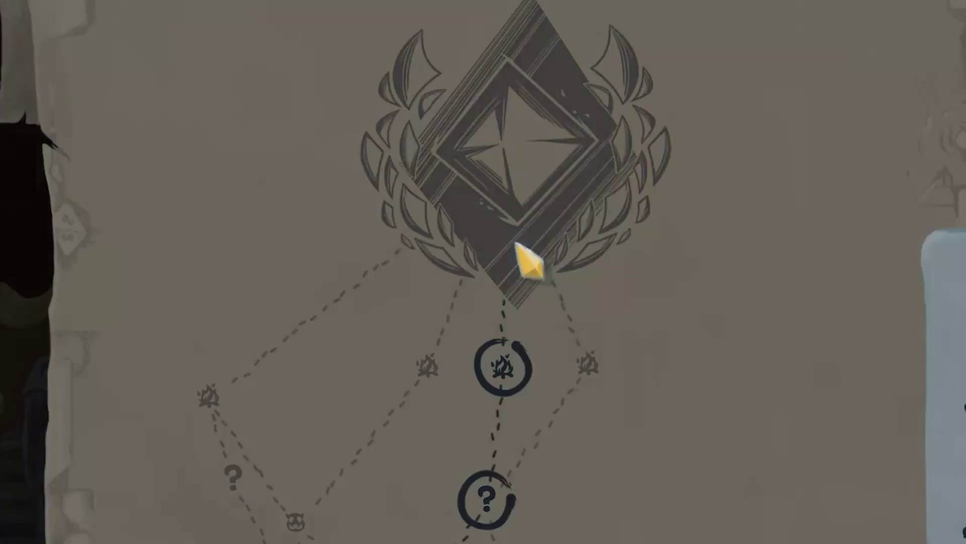
click(527, 259)
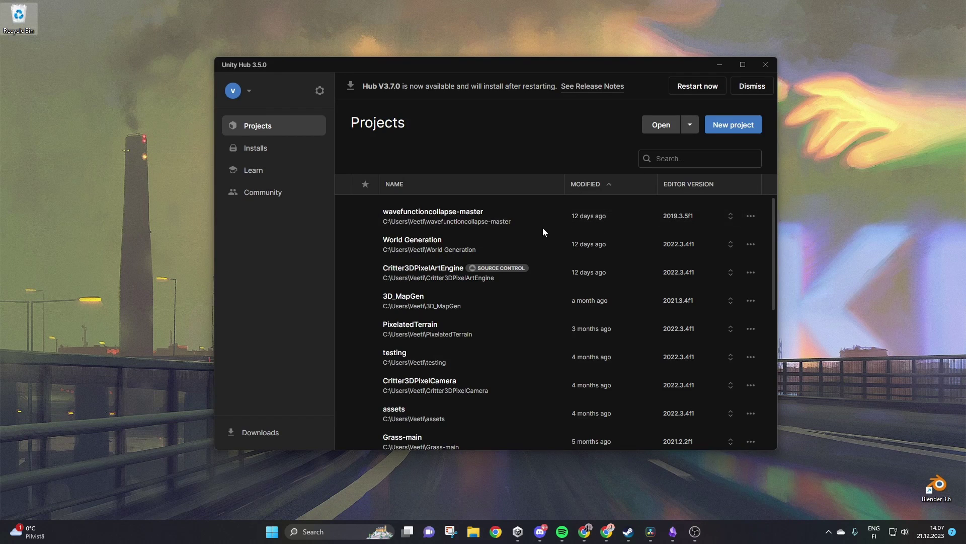
Step: Open the GraphMap project from the Unity Hub project list and dismiss the editor update notice
scroll(543, 229, down, 1)
click(441, 424)
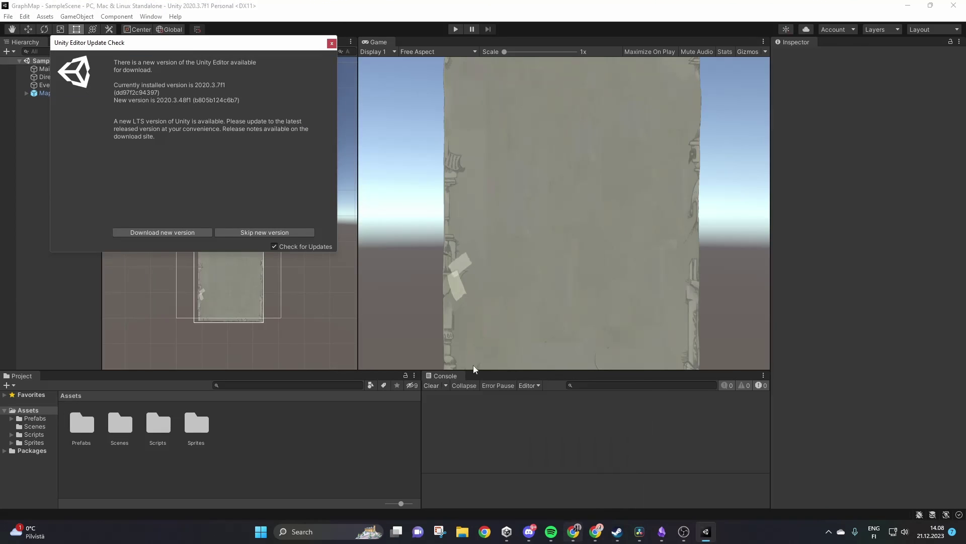
click(332, 43)
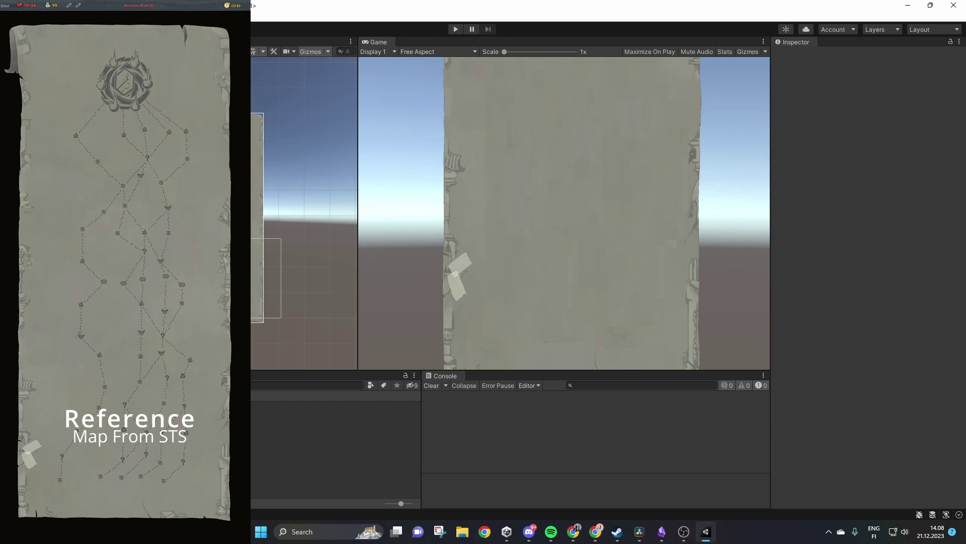
Step: Run the scene with MapGen selected and mark the path's first five nodes, starting from the map's lowest right-hand node
click(45, 101)
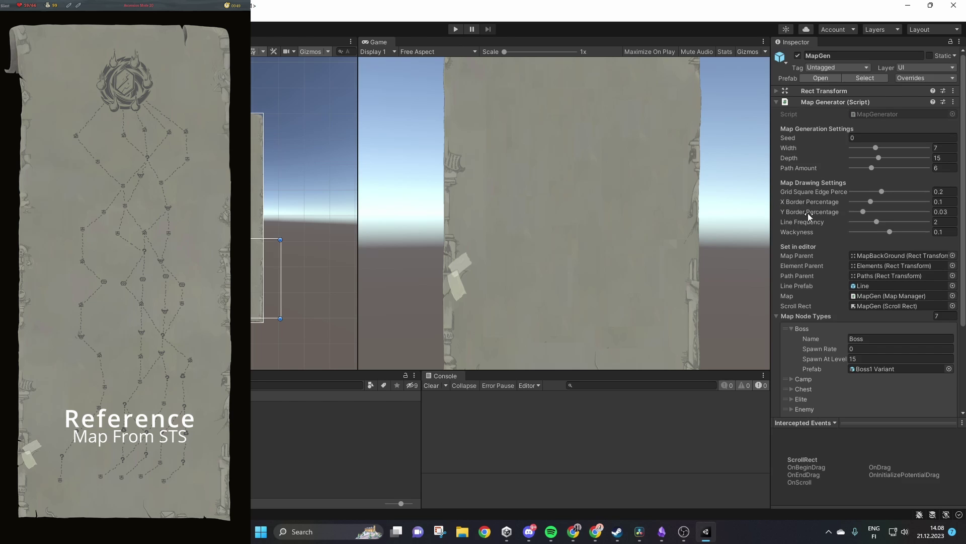
click(453, 30)
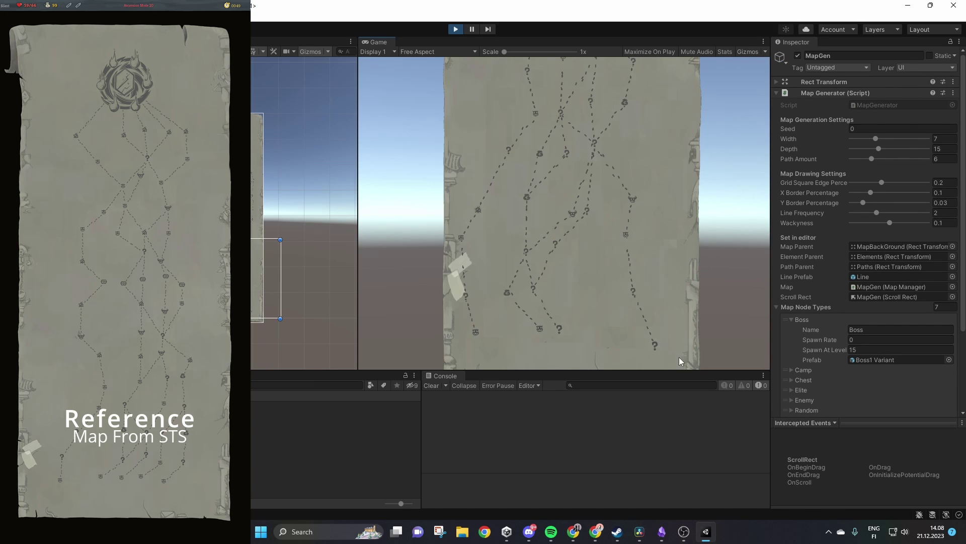
click(655, 346)
click(633, 293)
click(626, 234)
click(633, 199)
click(595, 144)
Step: Extend the marked path through the next five connected nodes in the middle of the generated map
drag(629, 163, 663, 234)
click(591, 175)
scroll(592, 176, up, 4)
click(597, 172)
scroll(597, 166, up, 1)
click(596, 148)
scroll(598, 147, up, 3)
click(625, 144)
scroll(625, 144, up, 5)
click(627, 146)
scroll(633, 155, up, 3)
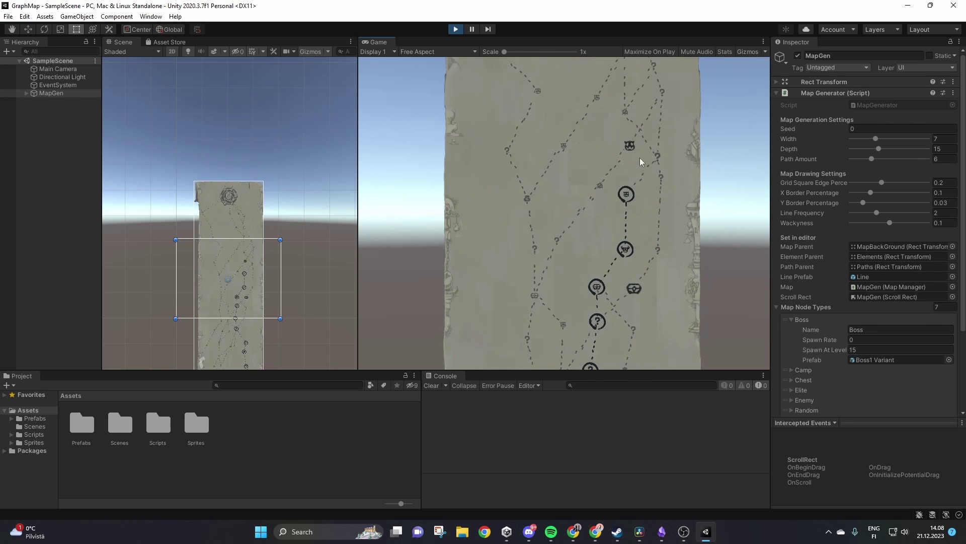
Step: Complete the path through the last five connected nodes, finishing at the camp just below the boss
click(652, 150)
click(625, 123)
scroll(617, 151, up, 1)
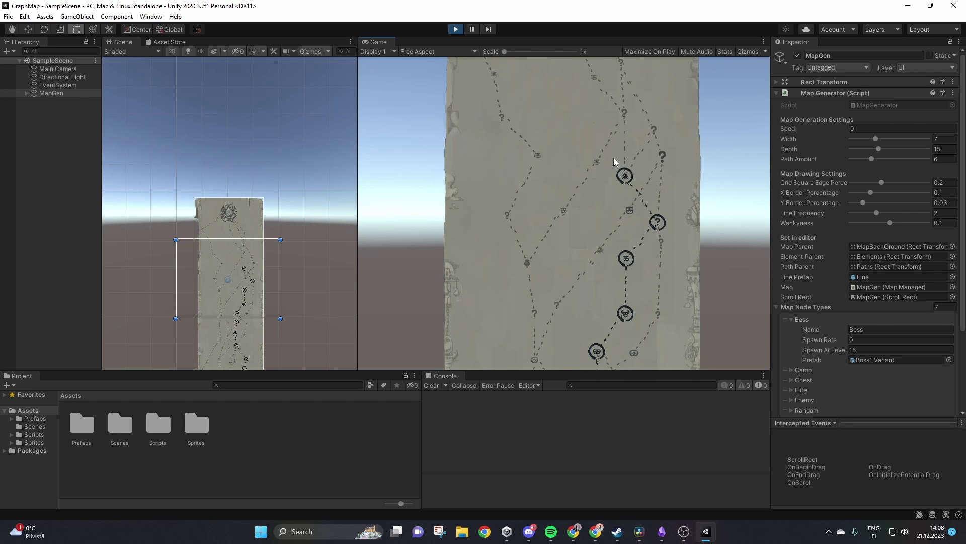
click(626, 112)
scroll(624, 120, up, 1)
click(627, 127)
scroll(629, 135, up, 1)
click(604, 121)
scroll(605, 128, up, 1)
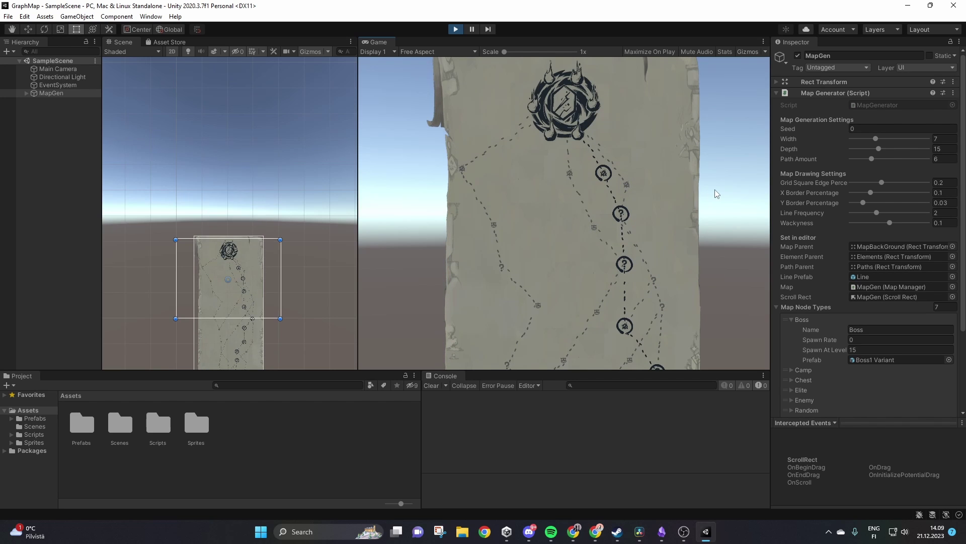
Step: Examine the completed path and the unused branches along the whole generated node map in the Game and Scene views
scroll(695, 180, down, 5)
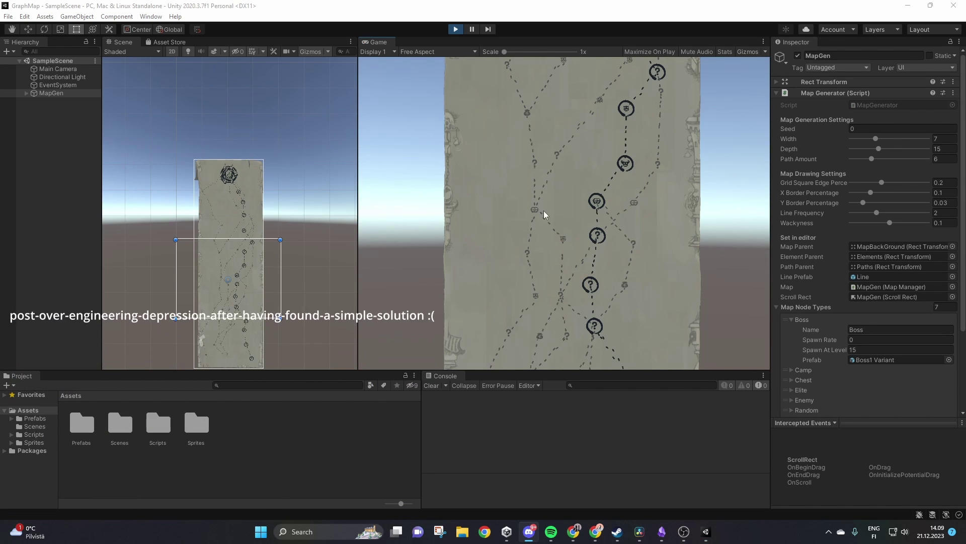
scroll(545, 214, down, 5)
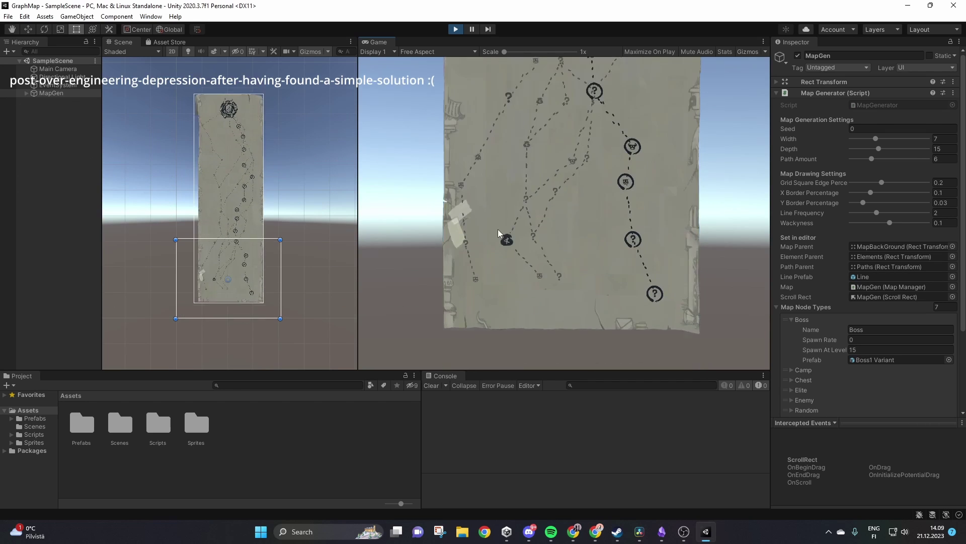
scroll(497, 230, up, 5)
scroll(278, 131, up, 2)
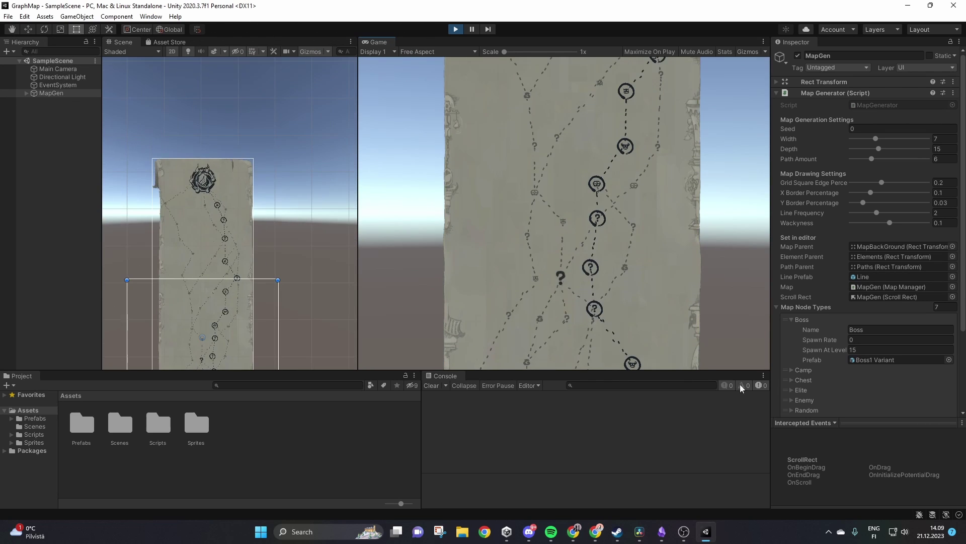
scroll(244, 220, down, 5)
scroll(242, 312, up, 3)
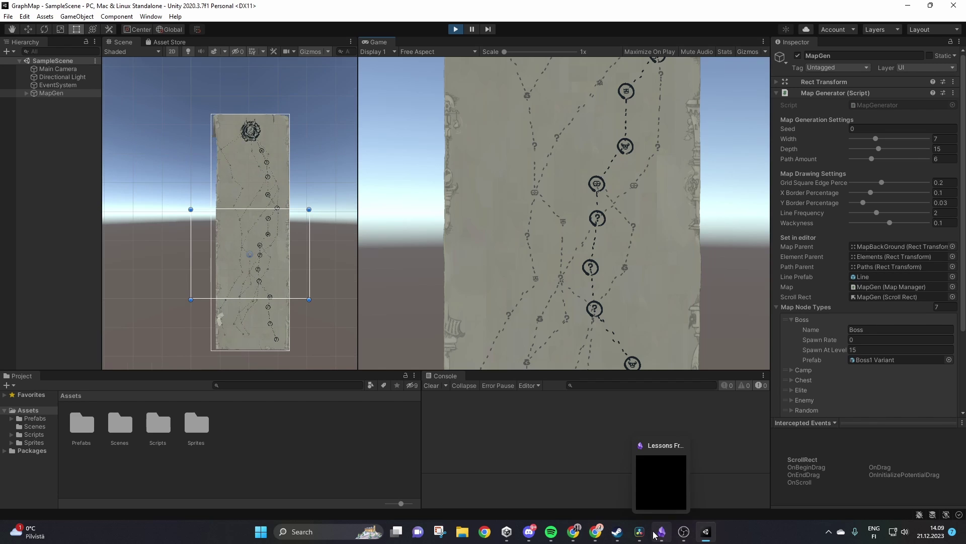
click(684, 532)
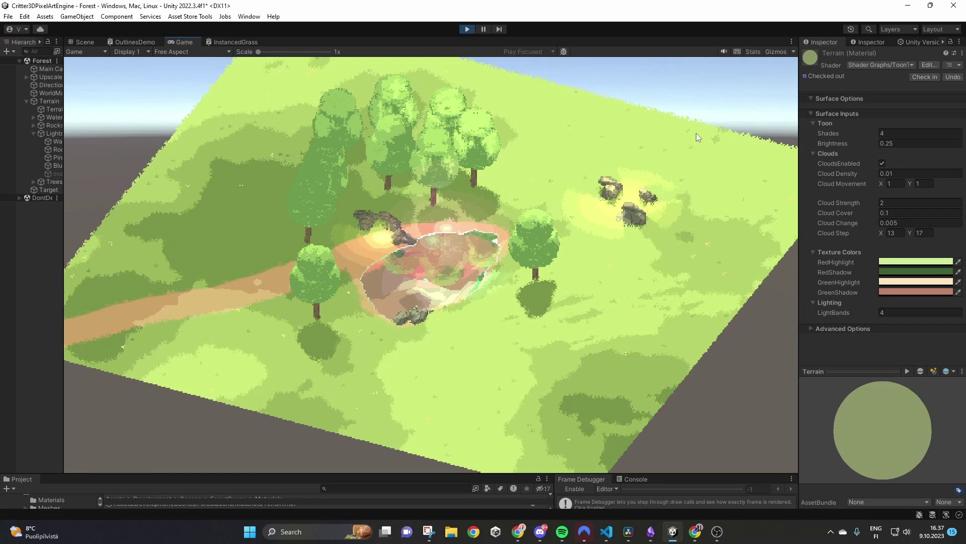
Step: Switch the Terrain material's CloudsEnabled option off and on again to compare the forest scene
click(882, 163)
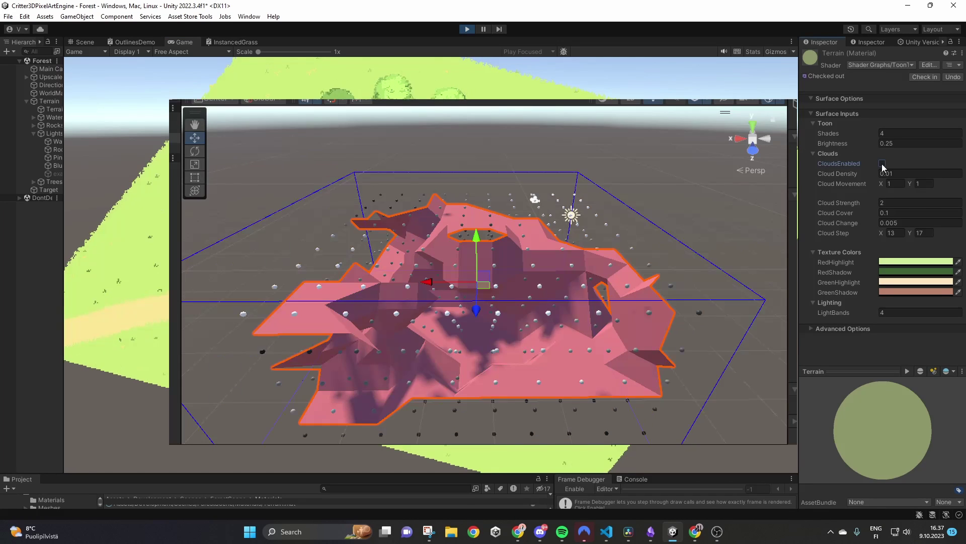
click(882, 164)
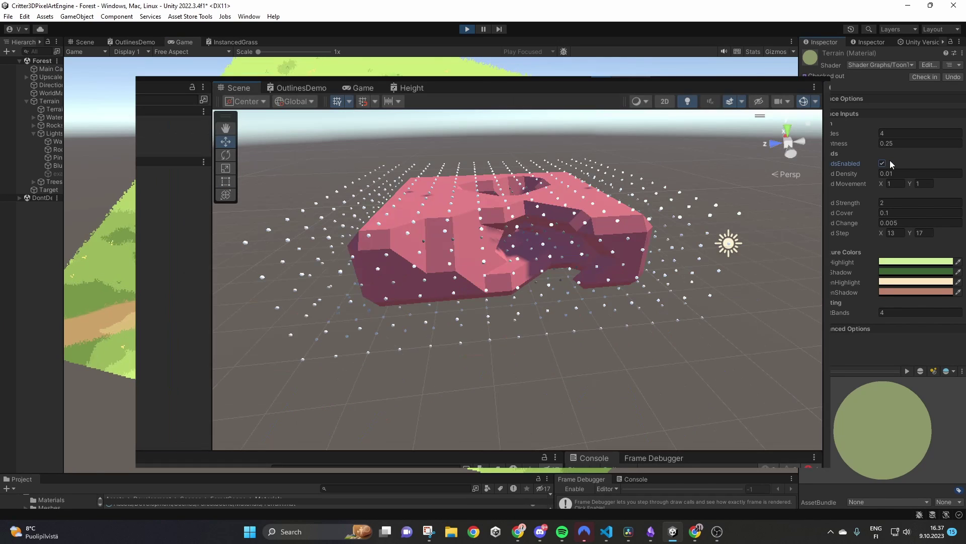
click(876, 132)
drag(876, 132, 35, 135)
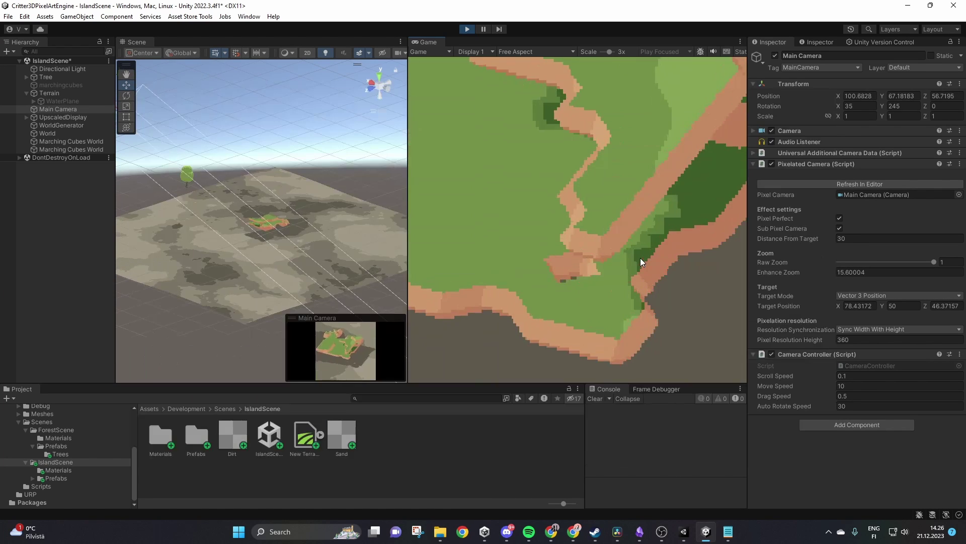
Step: Move the running game's camera across the marching cubes island and zoom in on its cliffs
scroll(640, 257, up, 20)
key(w)
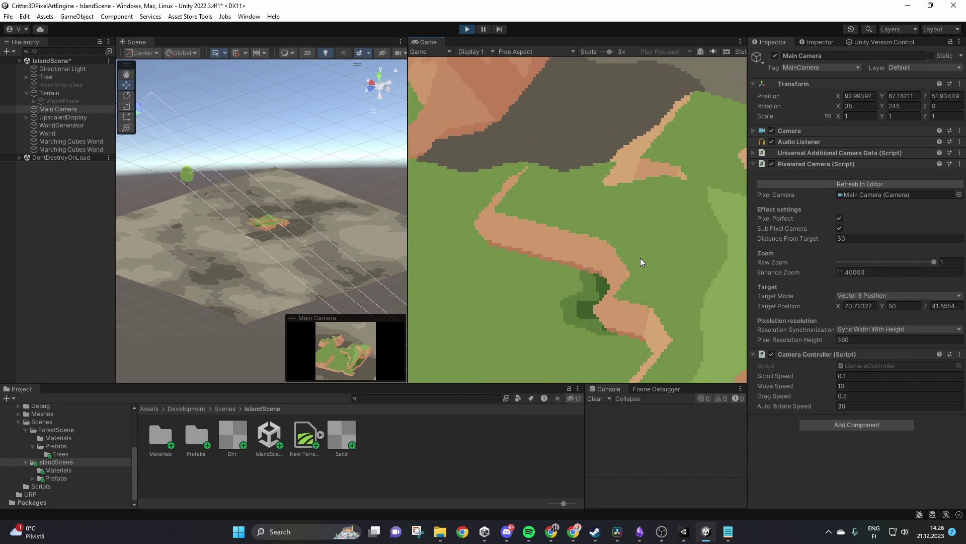
key(d)
key(a)
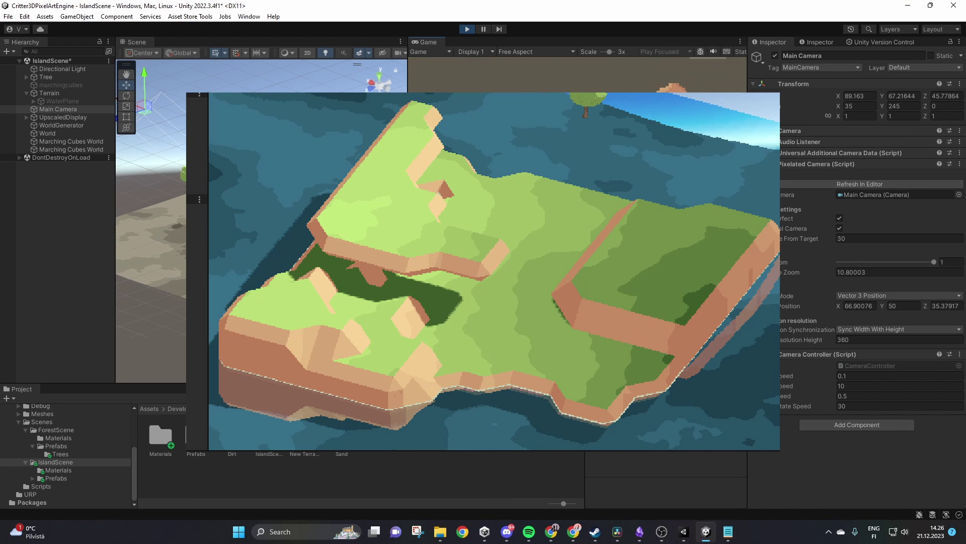
Step: Widen the Scene view and inspect Terrain, WaterPlane, Tree, WorldGenerator, World and the Marching Cubes World objects
drag(407, 232, 520, 231)
right_drag(403, 227, 388, 257)
click(57, 96)
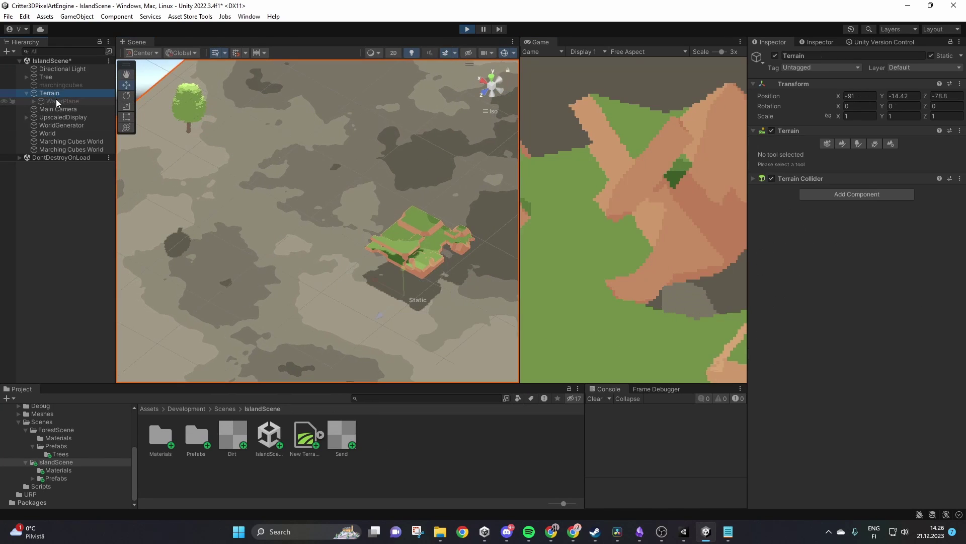
click(57, 101)
click(53, 77)
click(65, 126)
click(68, 134)
click(69, 142)
click(69, 149)
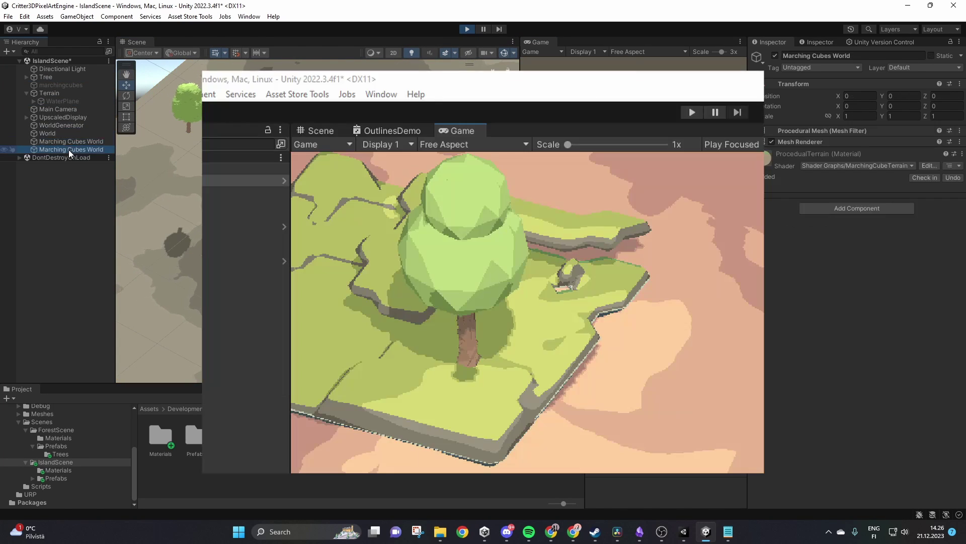
Step: Frame the first Marching Cubes World object in the Scene view and examine its terrain mesh
click(73, 136)
click(74, 140)
double_click(73, 140)
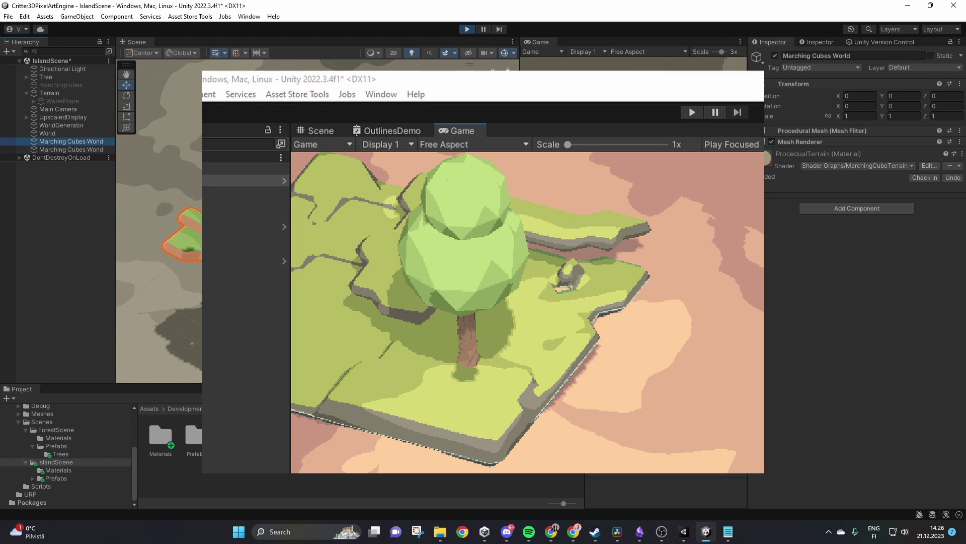
alt+drag(323, 227, 827, 164)
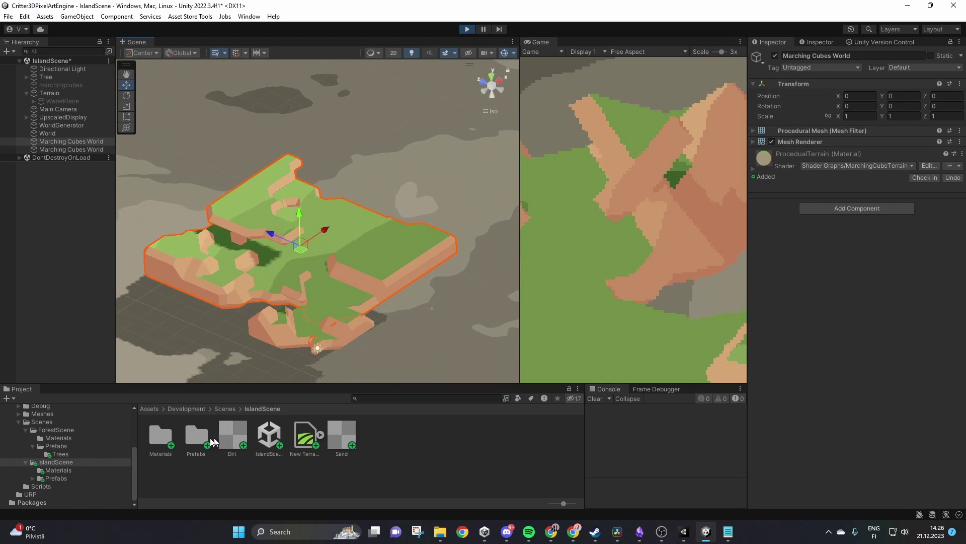
Step: Inspect the Water material in IslandScene's Materials folder and exit play mode
double_click(151, 441)
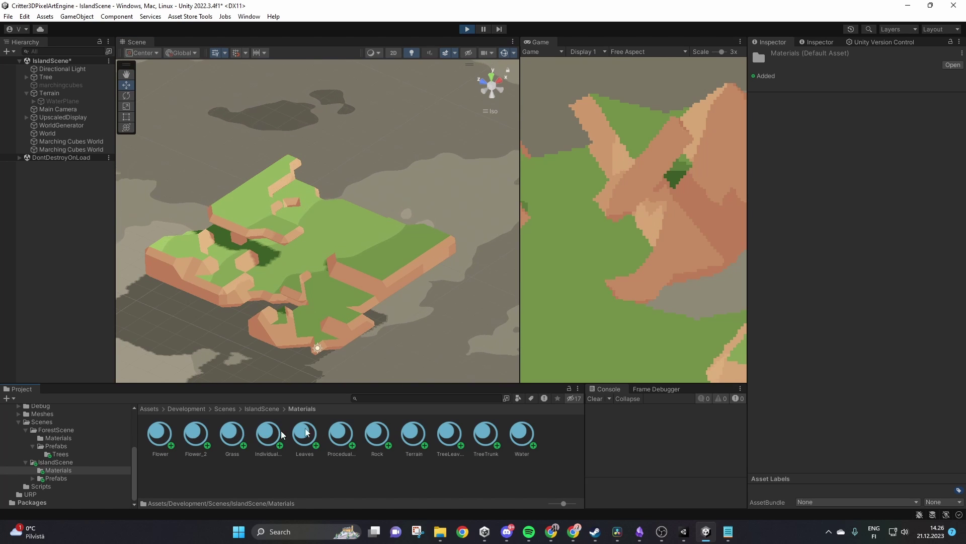
click(495, 429)
click(533, 433)
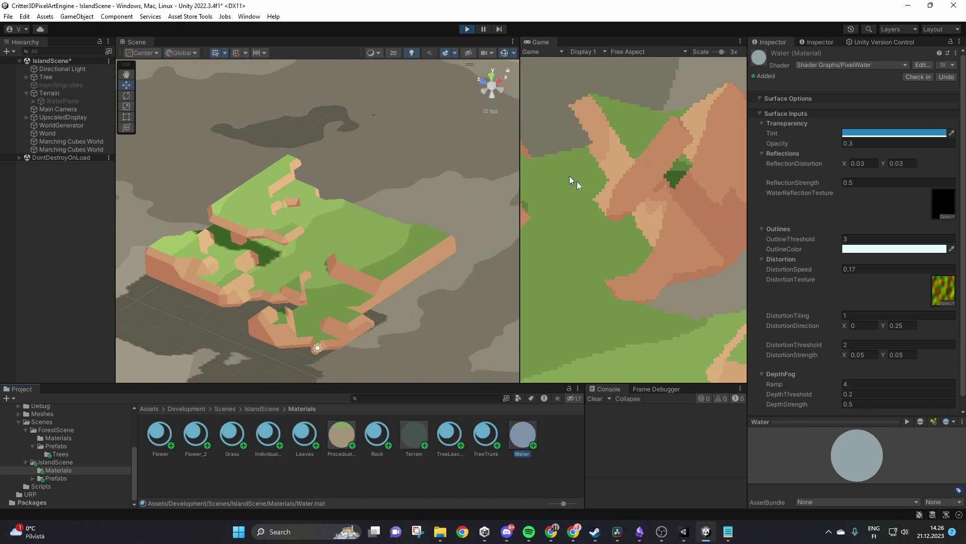
click(467, 29)
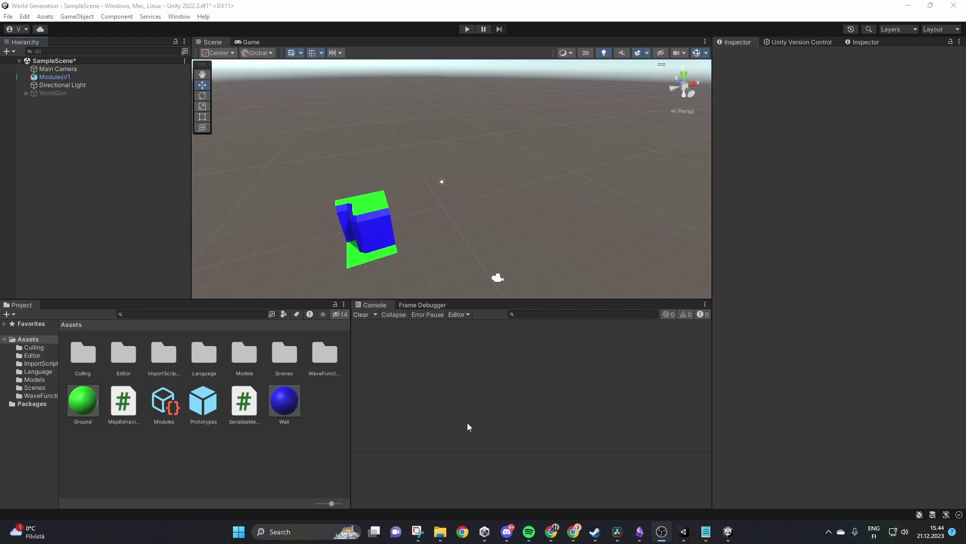
Step: Create the module prototypes from the ModulesV1 model with its Module Import script
click(452, 423)
click(311, 473)
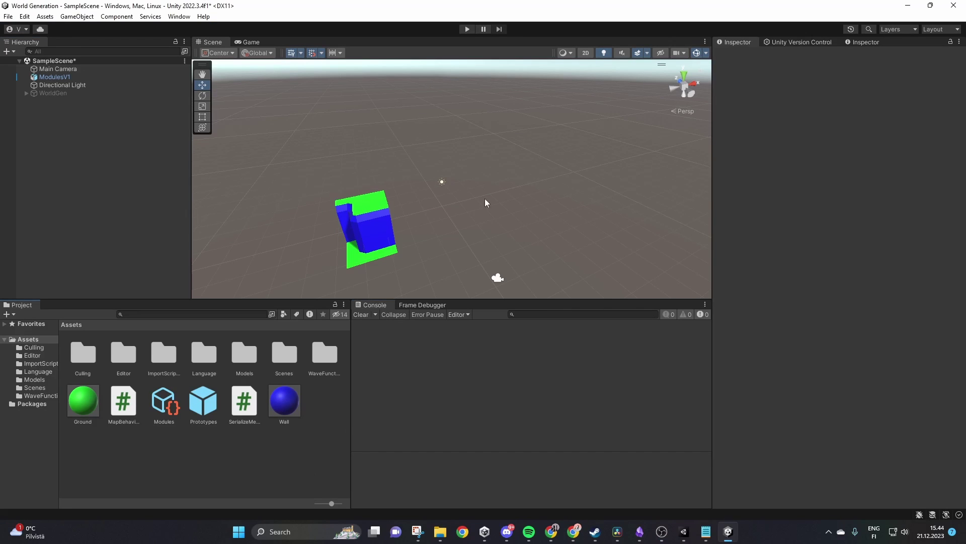
click(89, 92)
click(97, 84)
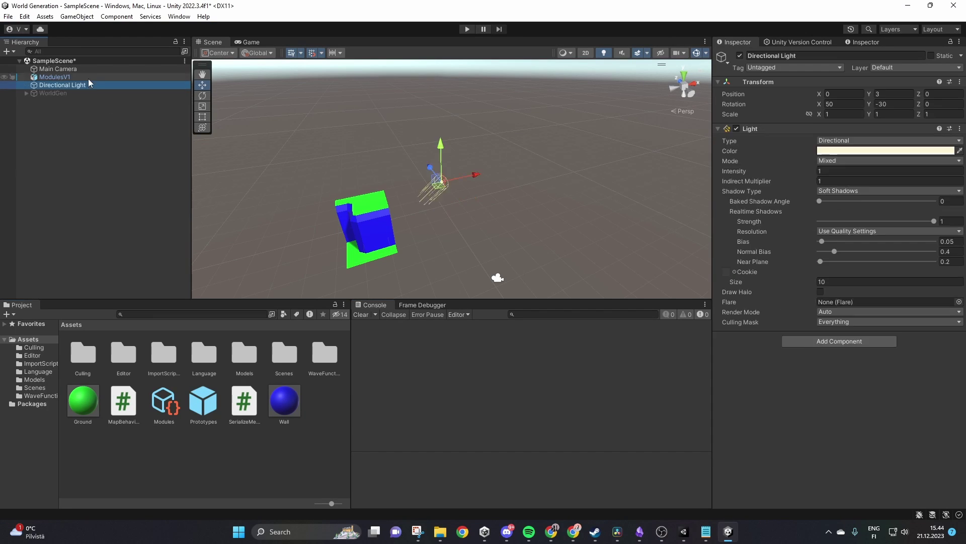
click(88, 77)
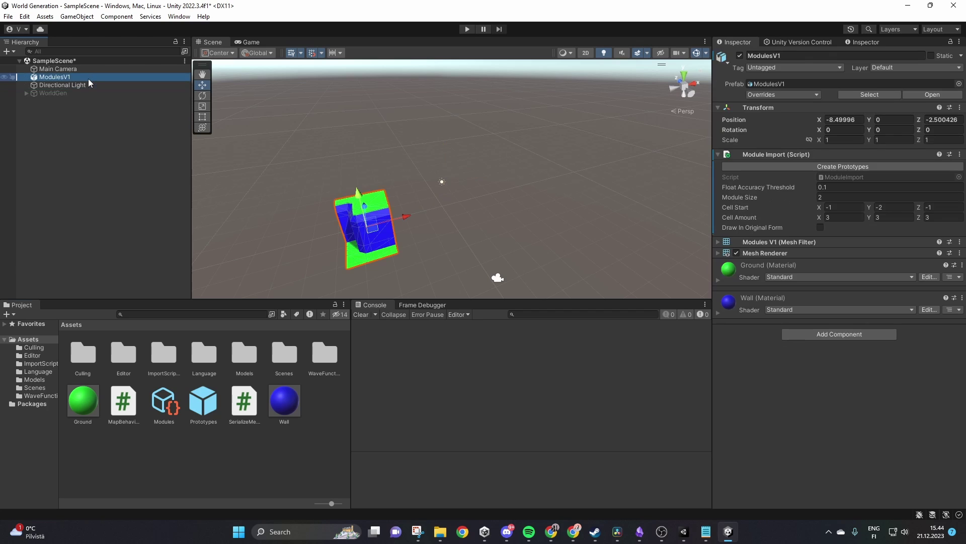
click(823, 165)
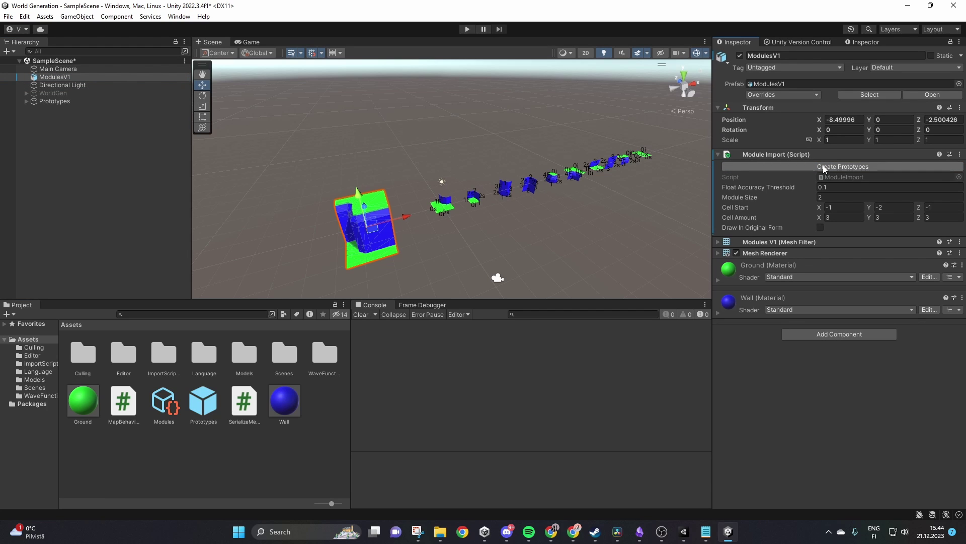
Step: Activate WorldGen and initialize its 6x6 area, moving the generated structure to about X -9.5, Y -1.2, Z 3.5
click(117, 94)
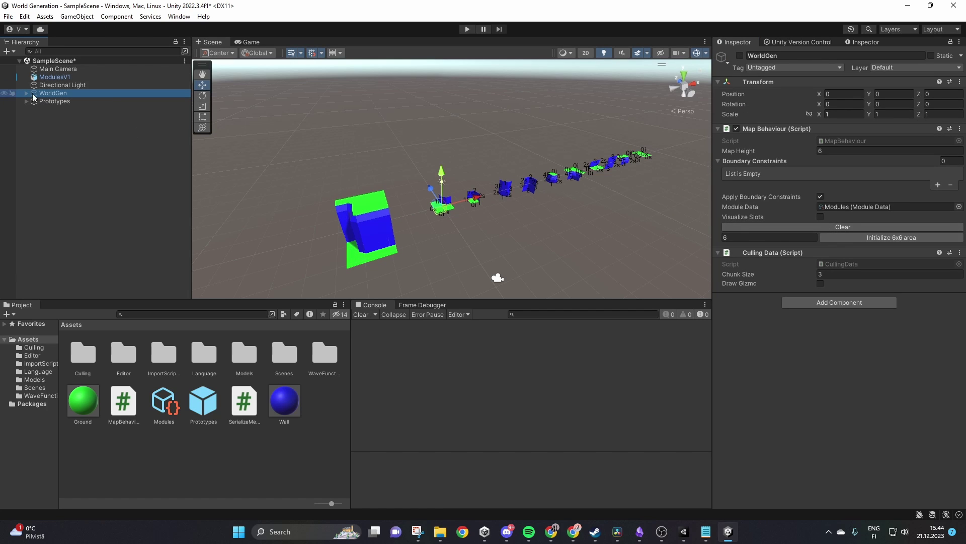
click(893, 241)
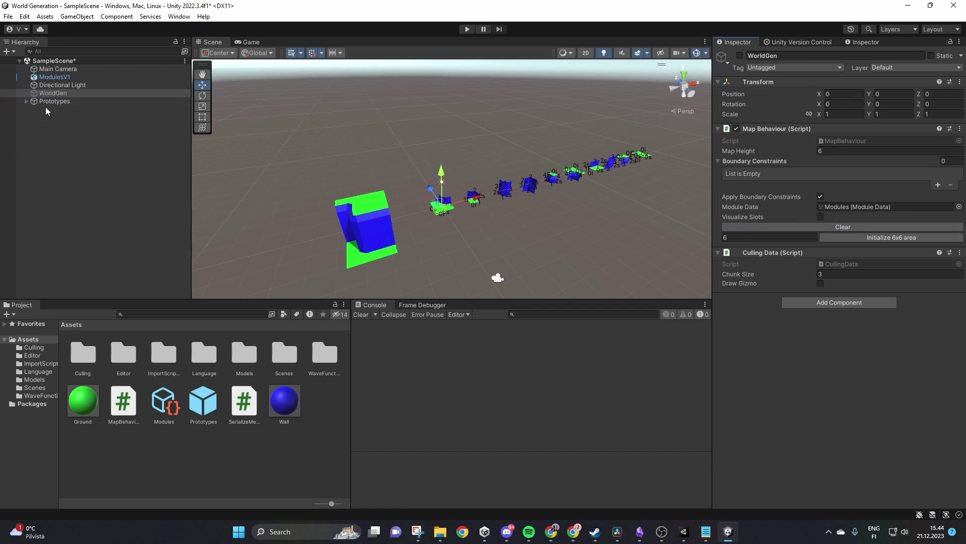
click(740, 56)
click(882, 236)
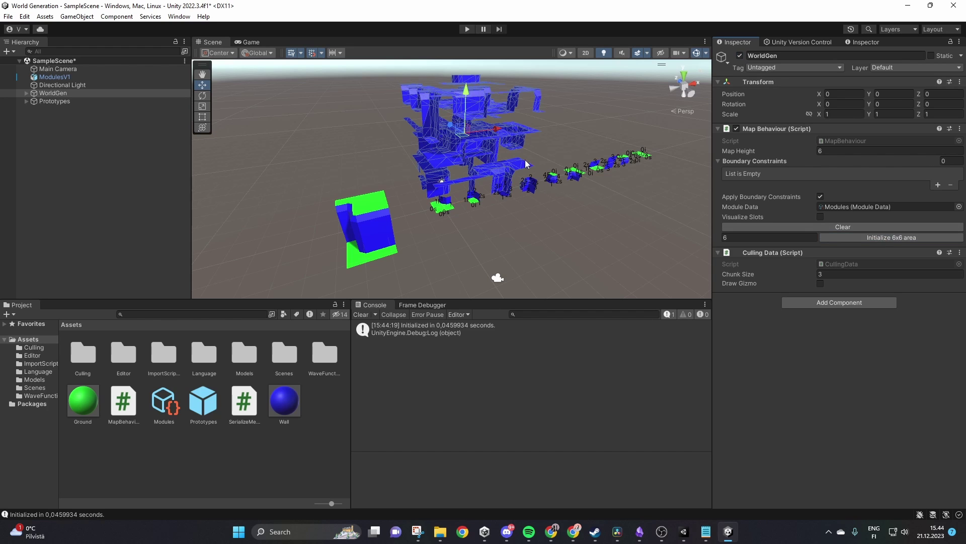
shift+drag(427, 143, 379, 147)
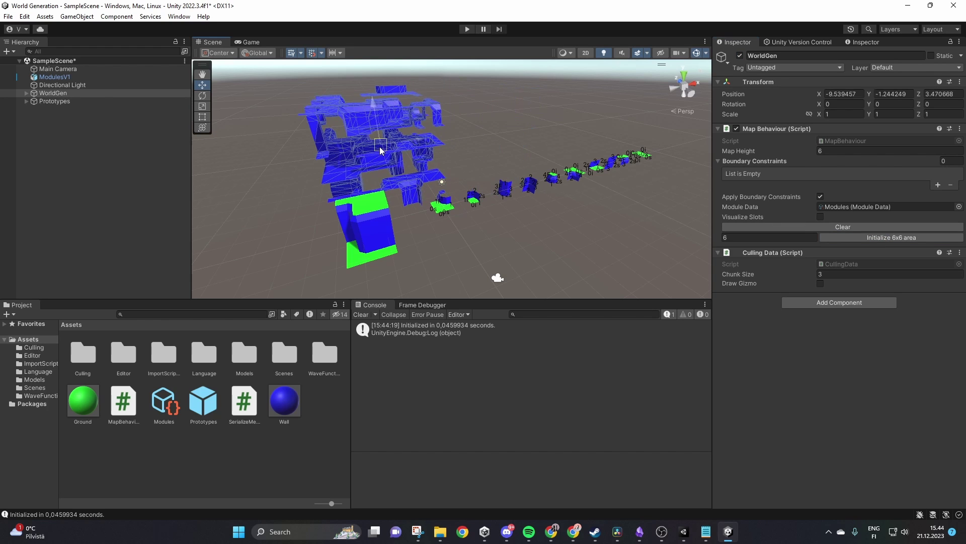
Step: Inspect the ModulesV1 model and examine the first prototype modules close up in the Scene view
right_drag(580, 205, 534, 229)
click(614, 207)
key(w)
key(a)
key(w)
middle_drag(534, 229, 522, 223)
click(316, 220)
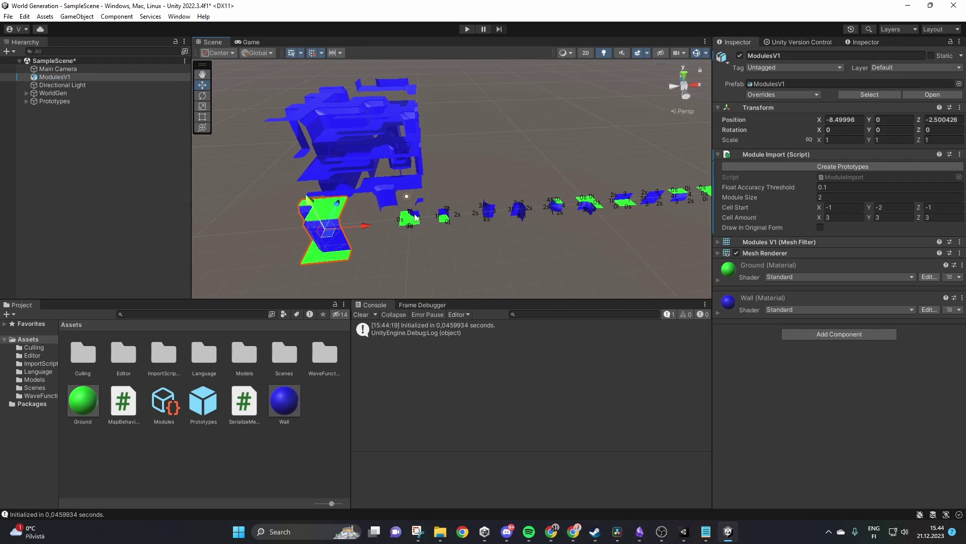
click(409, 221)
right_drag(409, 220, 399, 248)
key(w)
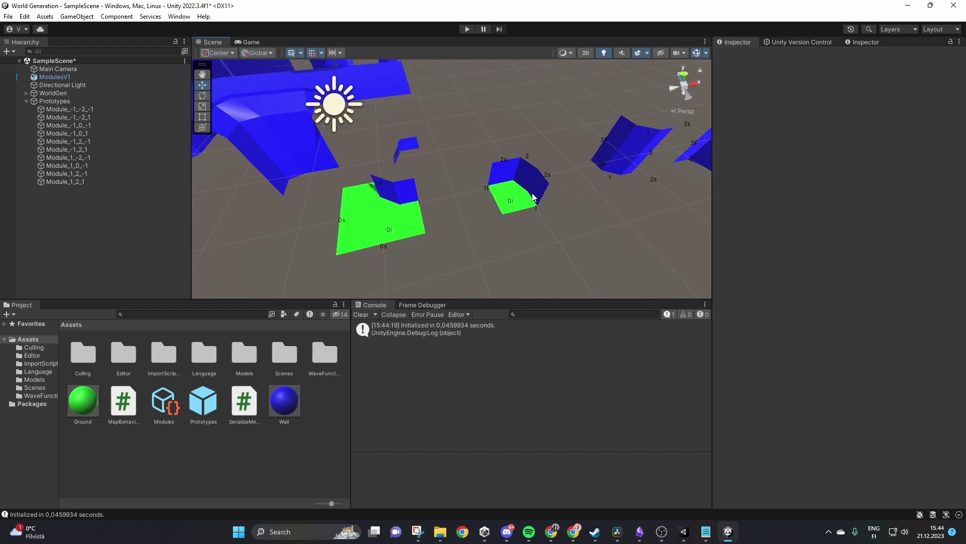
Step: Frame the prototype modules one after another along the row, from Module_-1_0_-1 to Module_1_2_1
click(534, 197)
key(f)
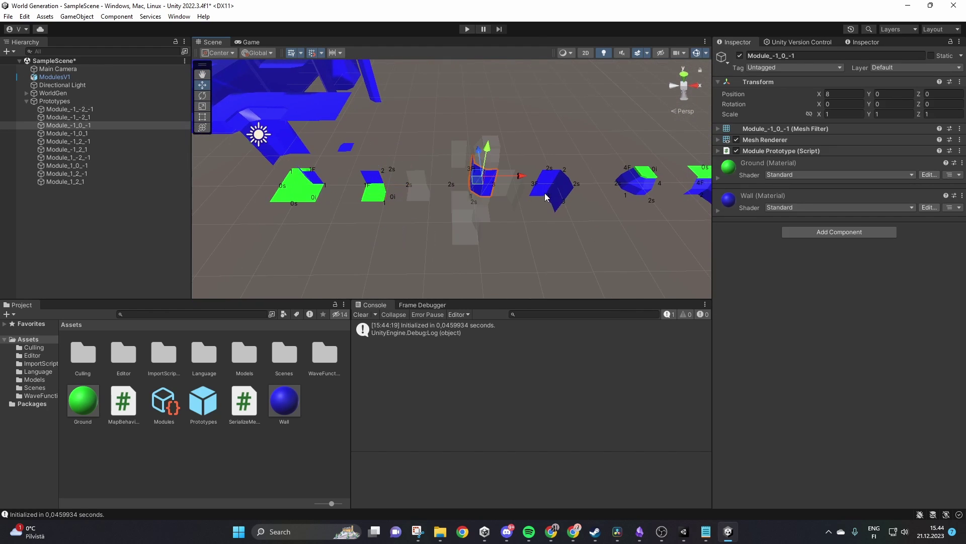
click(545, 196)
key(f)
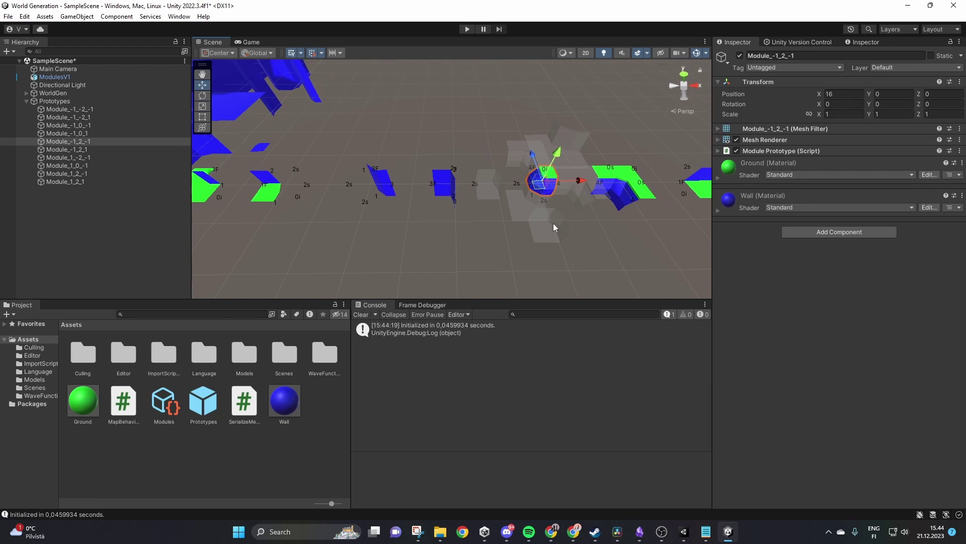
key(d)
right_drag(553, 227, 544, 218)
click(510, 198)
key(d)
click(507, 189)
click(539, 209)
key(f)
click(521, 199)
key(f)
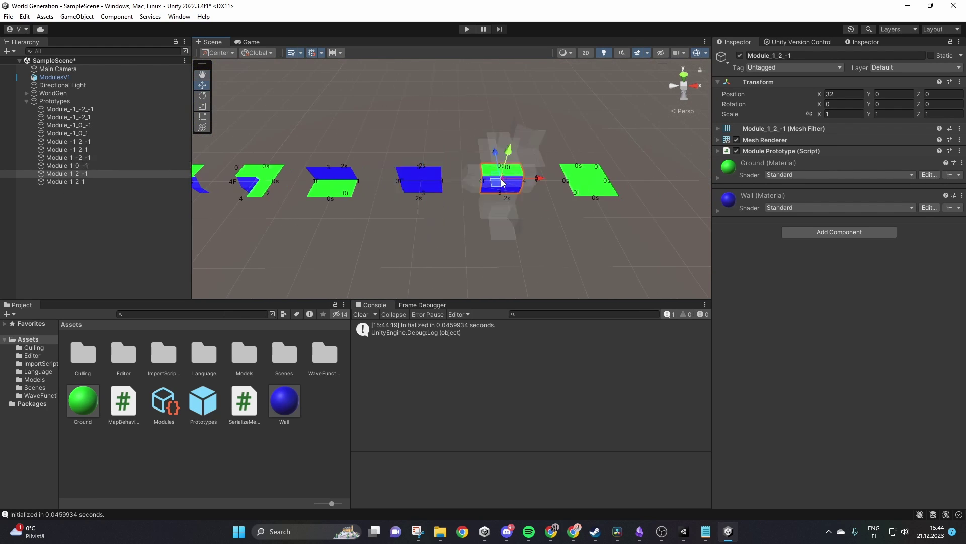
click(501, 179)
key(f)
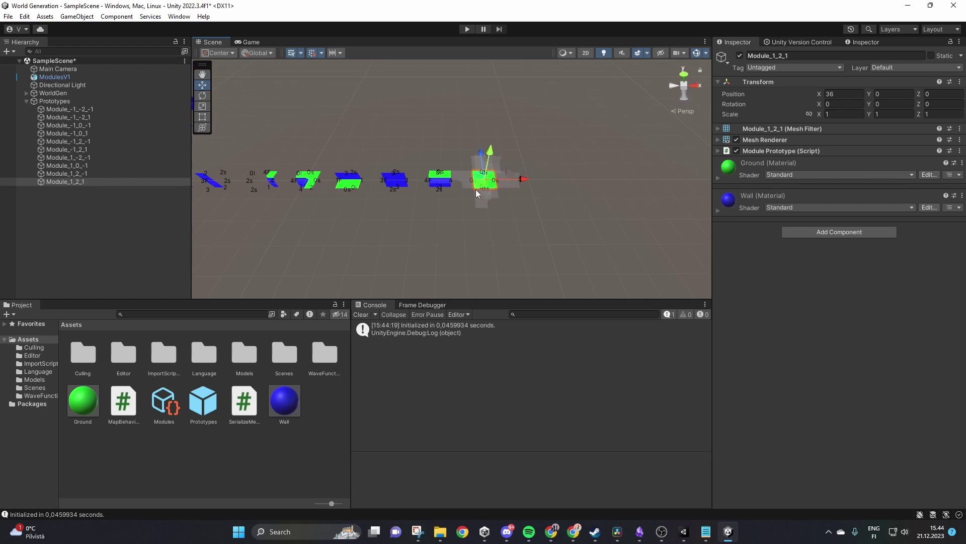
Step: Select ModulesV1 beside the generated structure and prototype row, and enlarge the Scene view vertically
right_drag(475, 190, 475, 189)
key(a)
alt+drag(475, 189, 520, 130)
right_drag(520, 130, 532, 136)
key(s)
click(500, 136)
right_drag(582, 166, 504, 138)
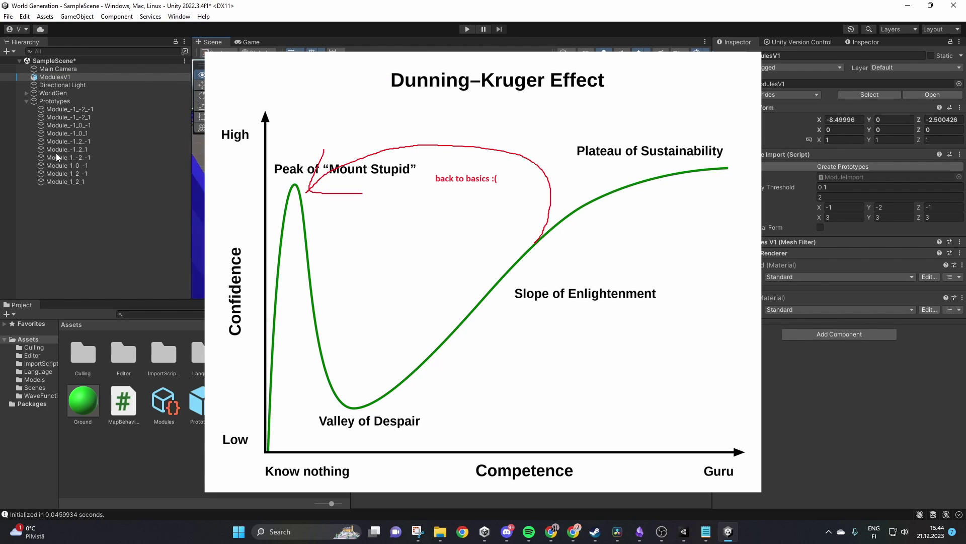
right_drag(75, 157, 192, 159)
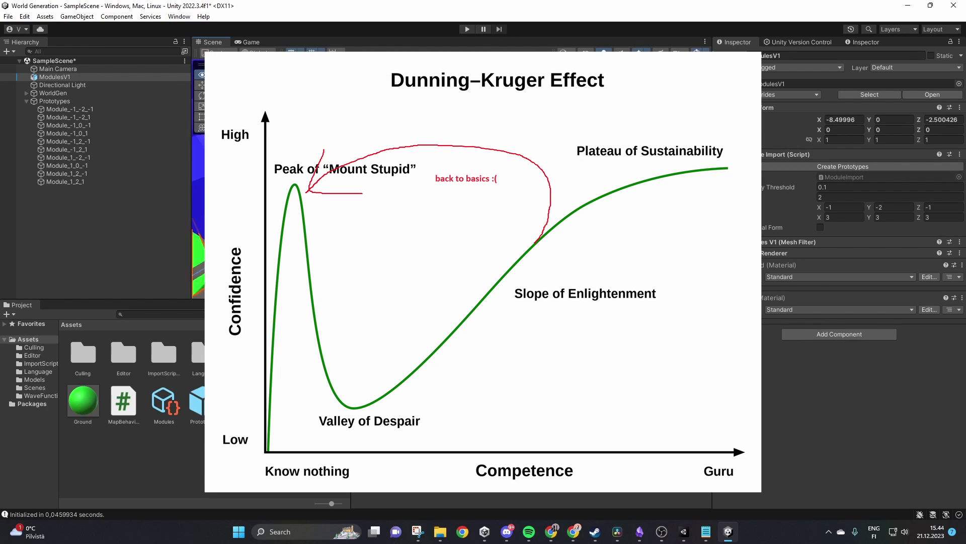
right_drag(919, 200, 681, 184)
alt+drag(681, 184, 721, 203)
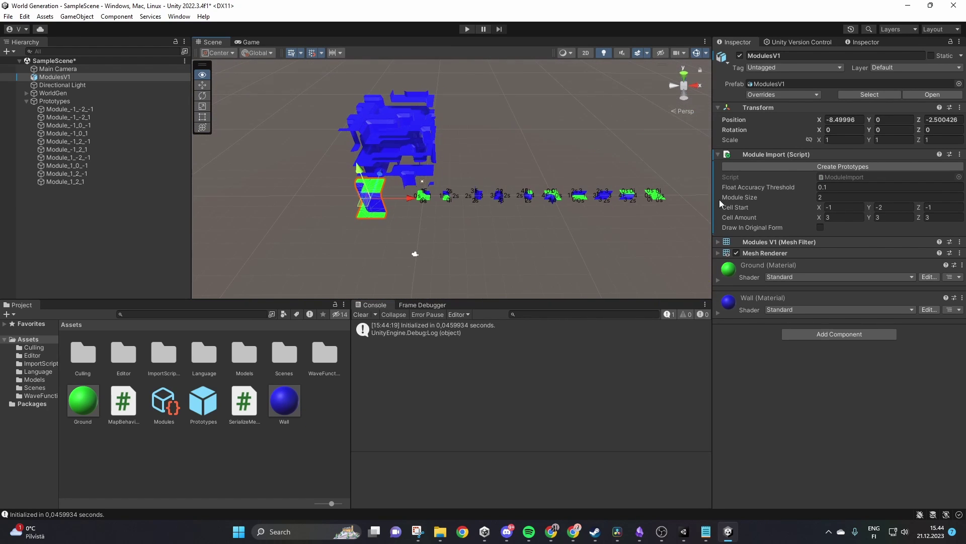
drag(454, 298, 464, 406)
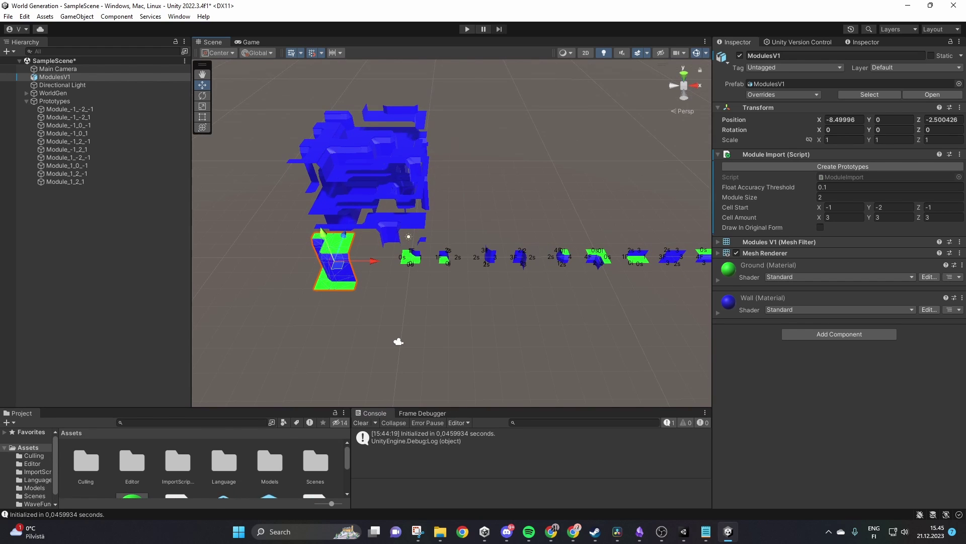